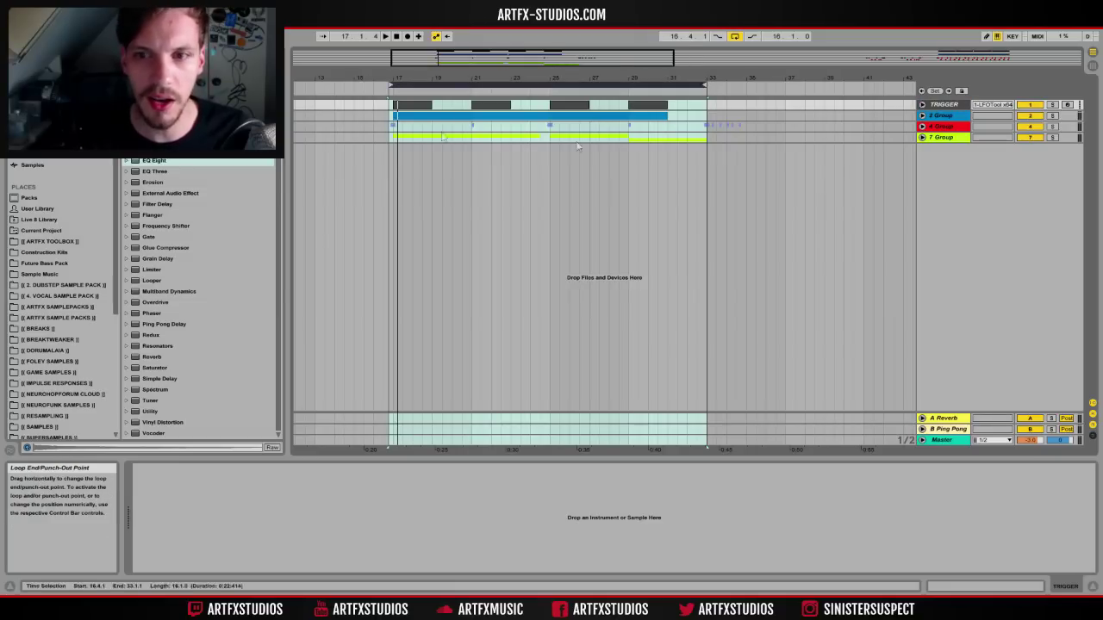
Expand the 2 Group and inspect its instrument track's devices and first MIDI clip
click(922, 116)
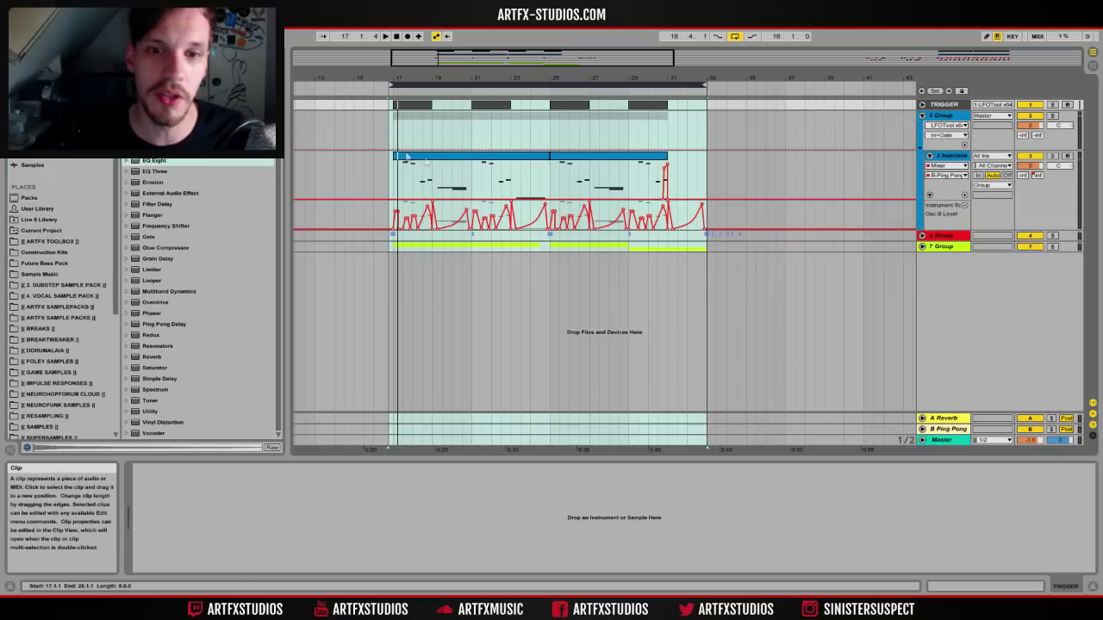
click(948, 155)
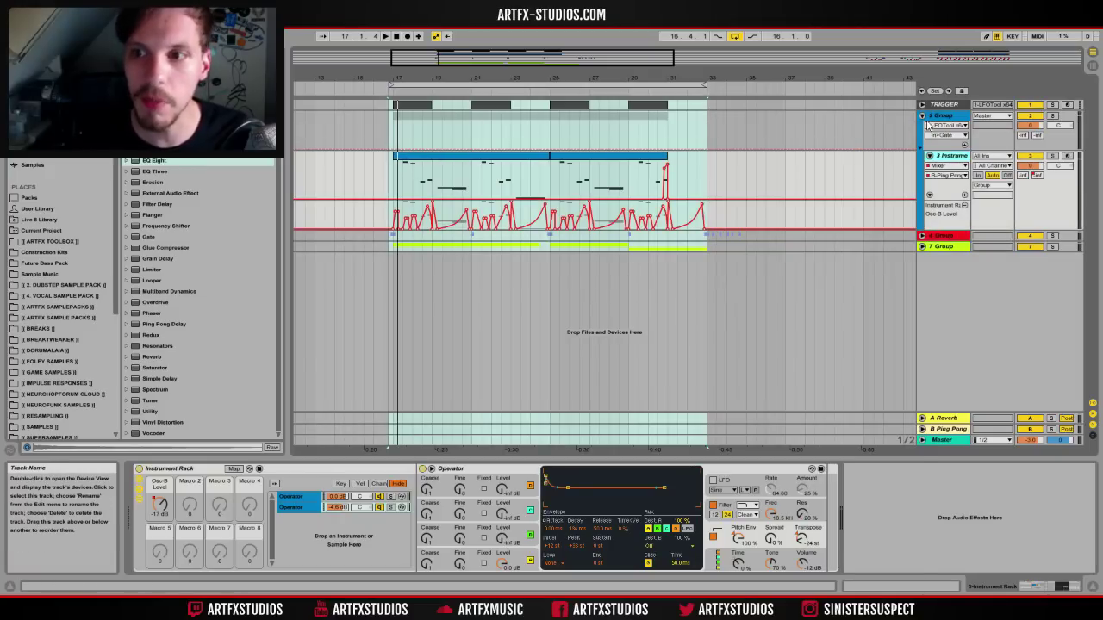
click(922, 115)
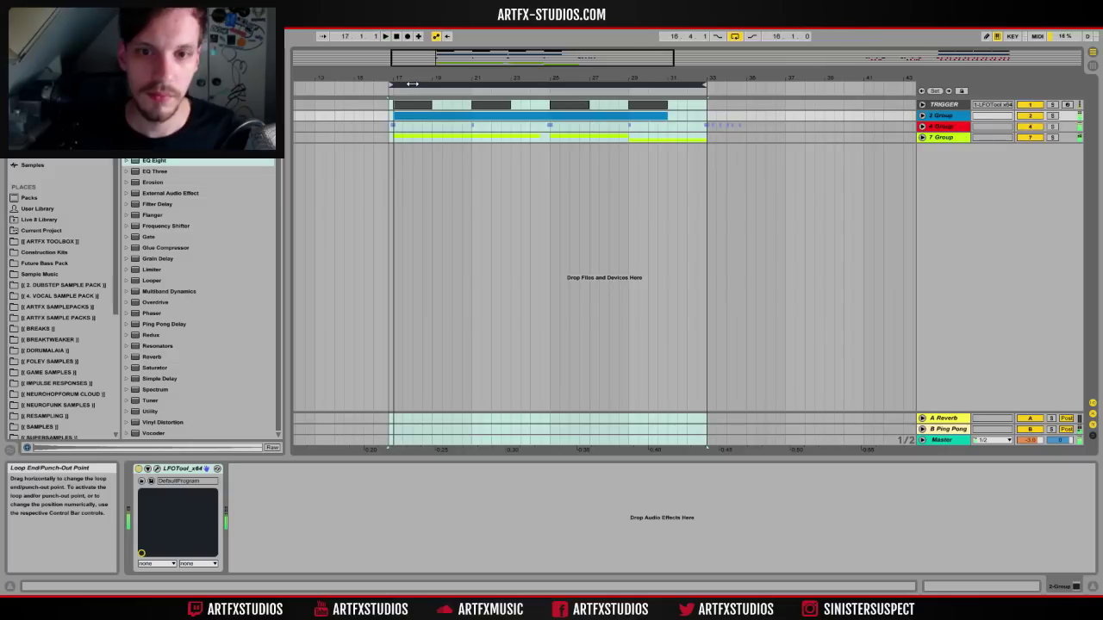
click(943, 115)
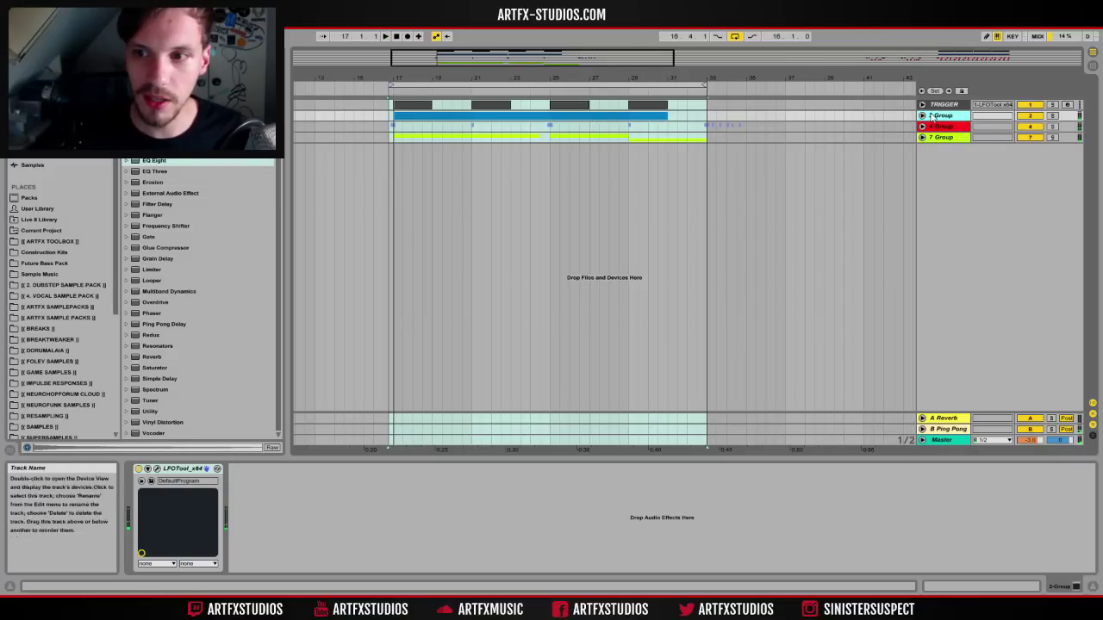
click(922, 115)
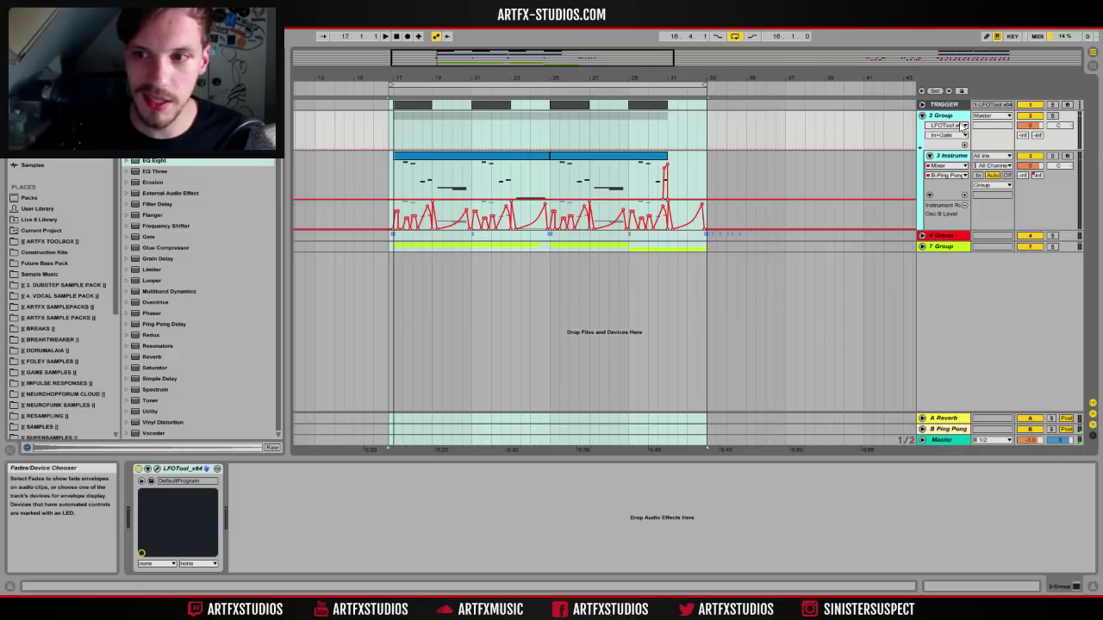
click(415, 160)
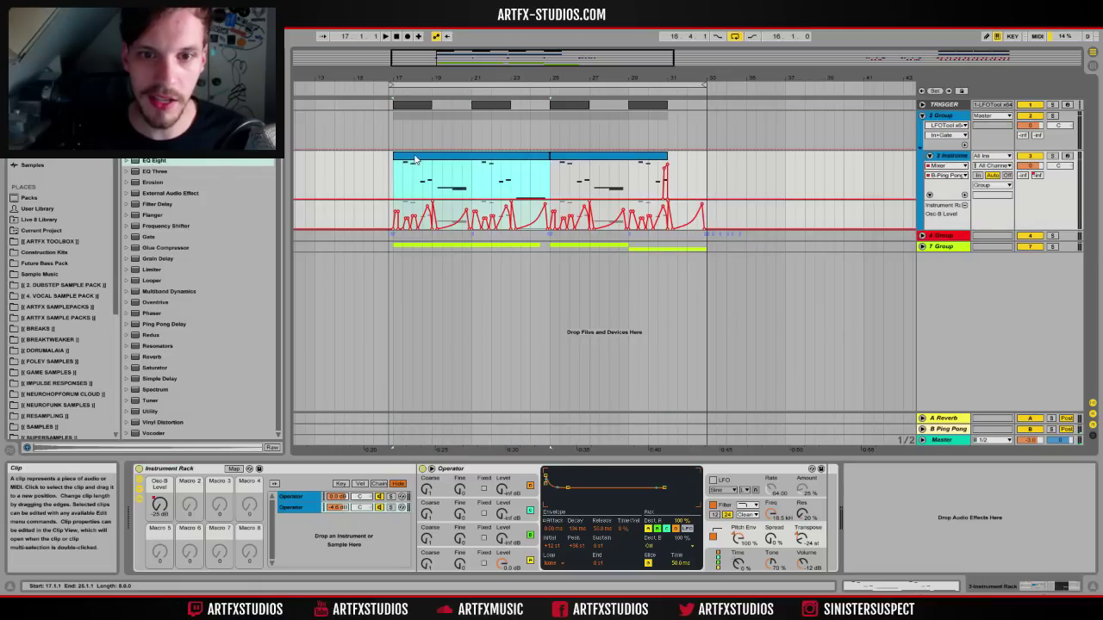
Expand the TRIGGER track and examine the LFOTool settings on the 2 Group and the first trigger clip
click(935, 145)
drag(932, 110, 932, 149)
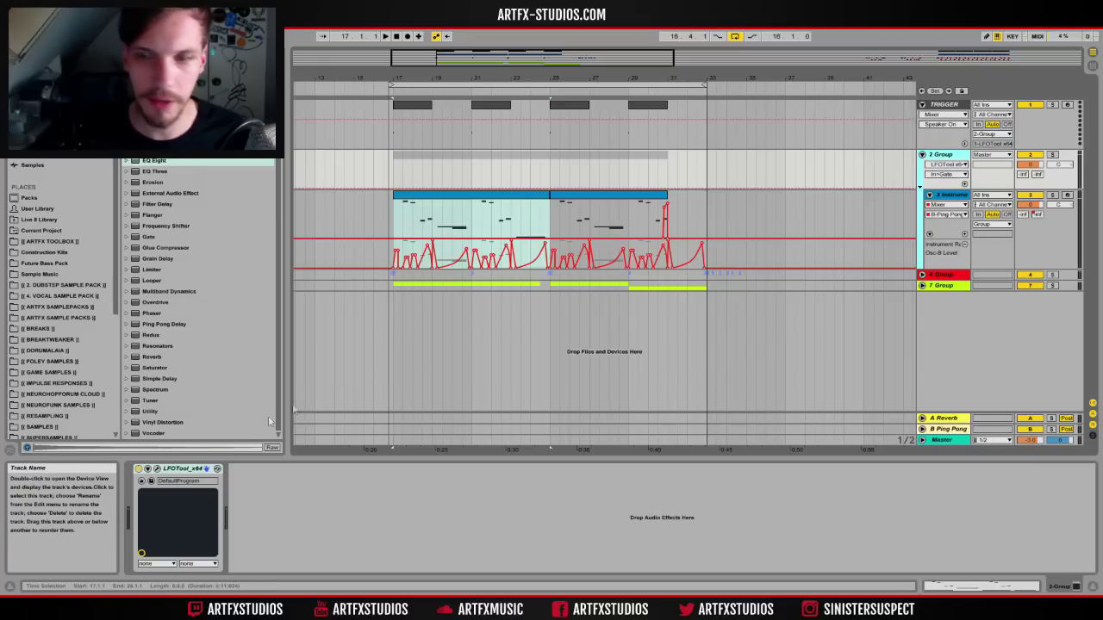
click(159, 474)
click(158, 471)
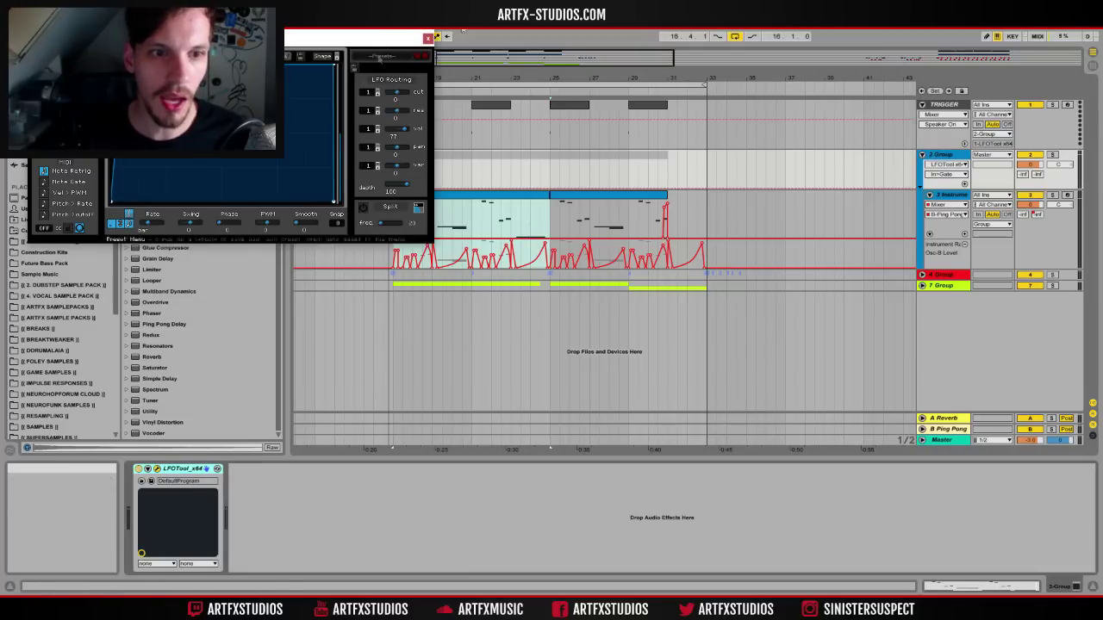
click(428, 38)
click(413, 110)
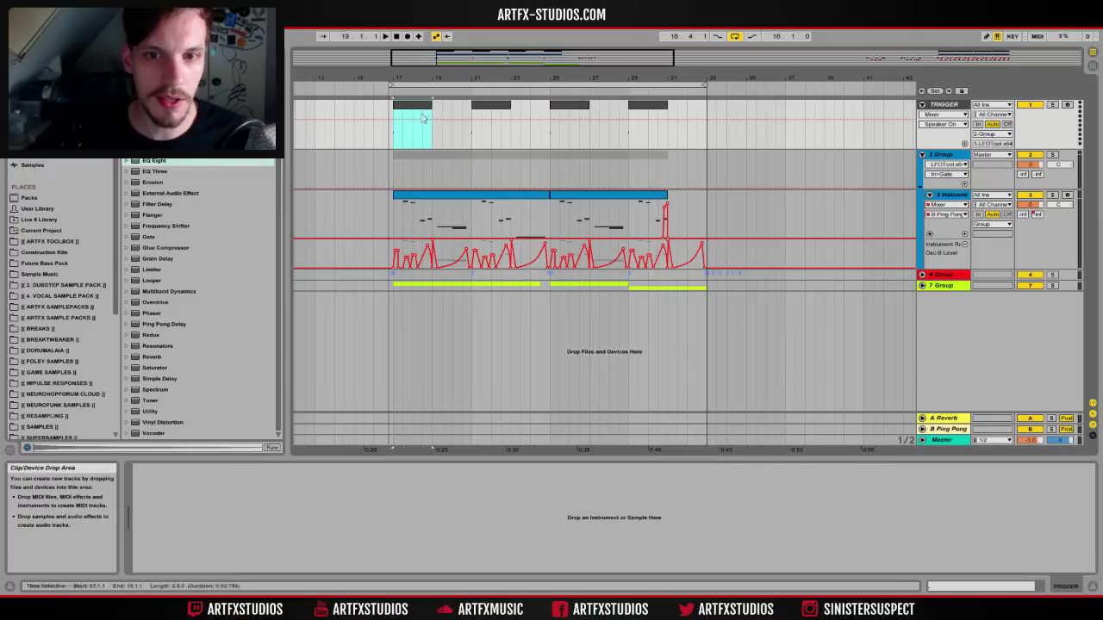
Inspect the first audio clip in the 4 Group and collapse the 2 and 4 Groups
click(922, 274)
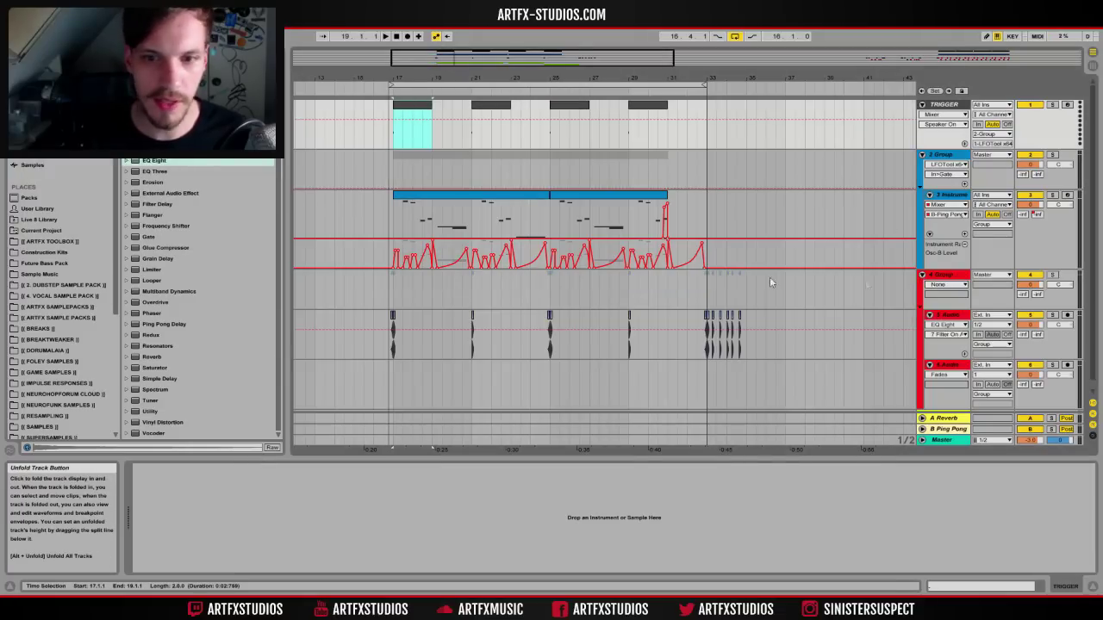
click(394, 320)
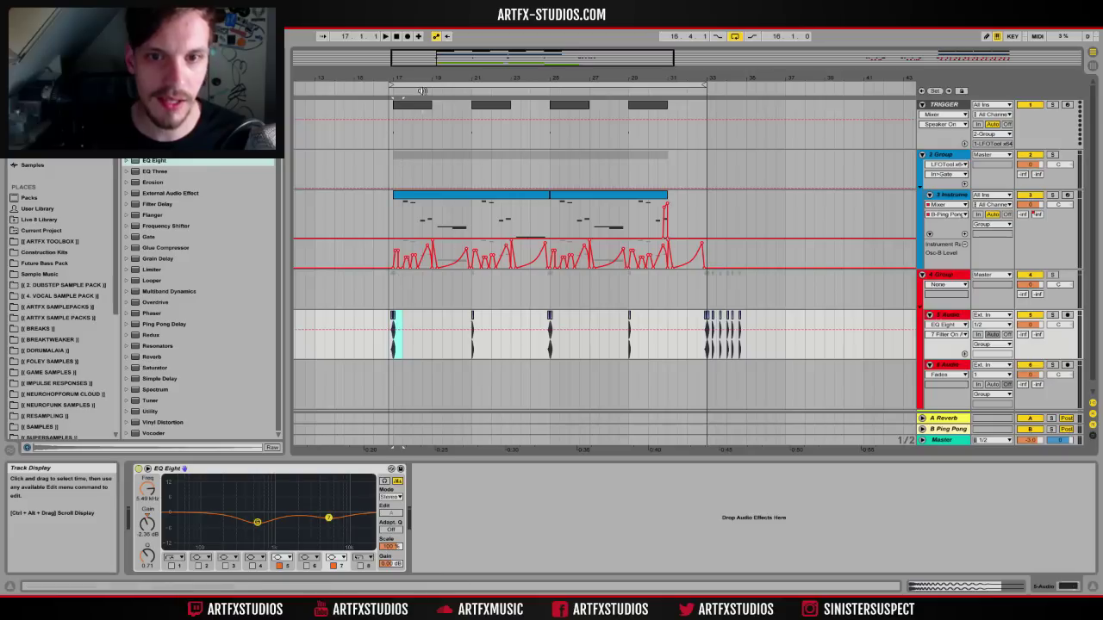
click(400, 200)
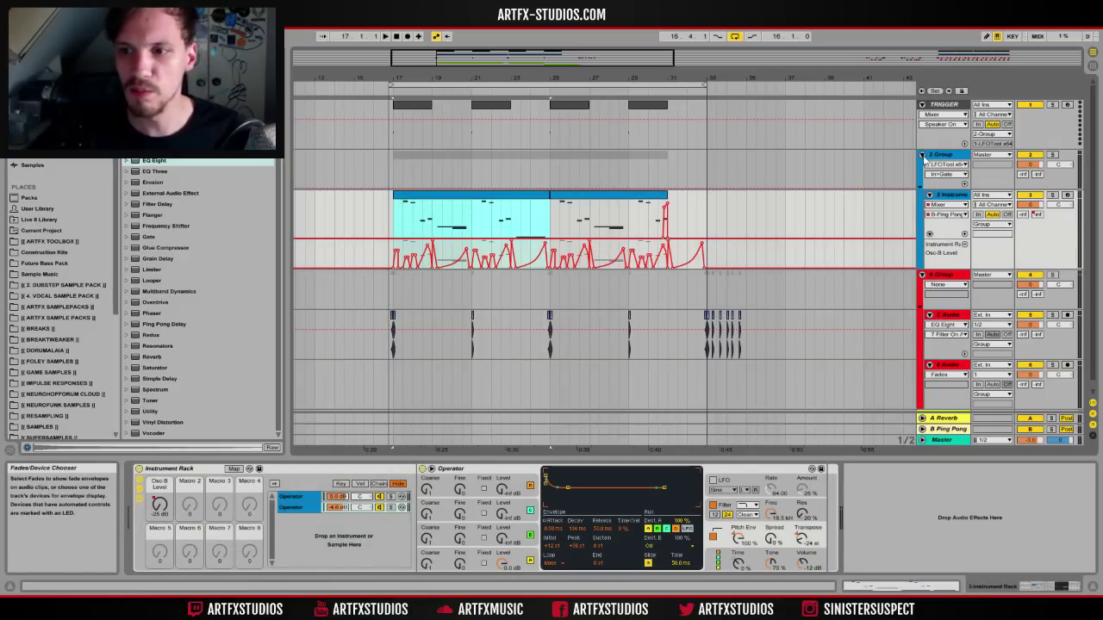
click(922, 155)
click(922, 165)
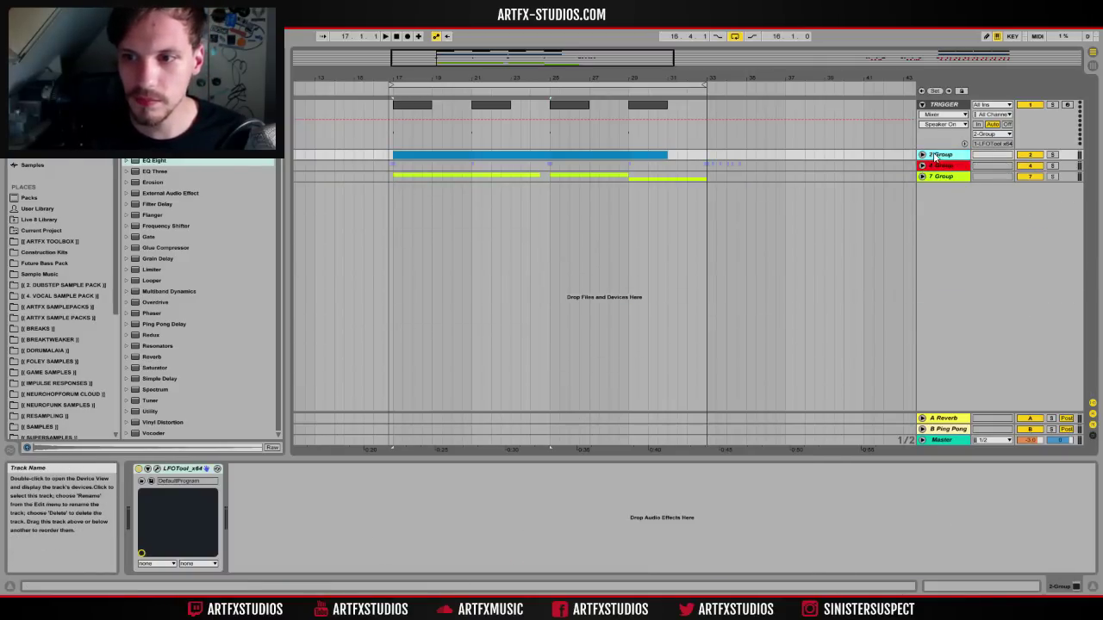
Expand the 2 Group, solo its instrument track and show the first Operator chain of the Instrument Rack
click(922, 154)
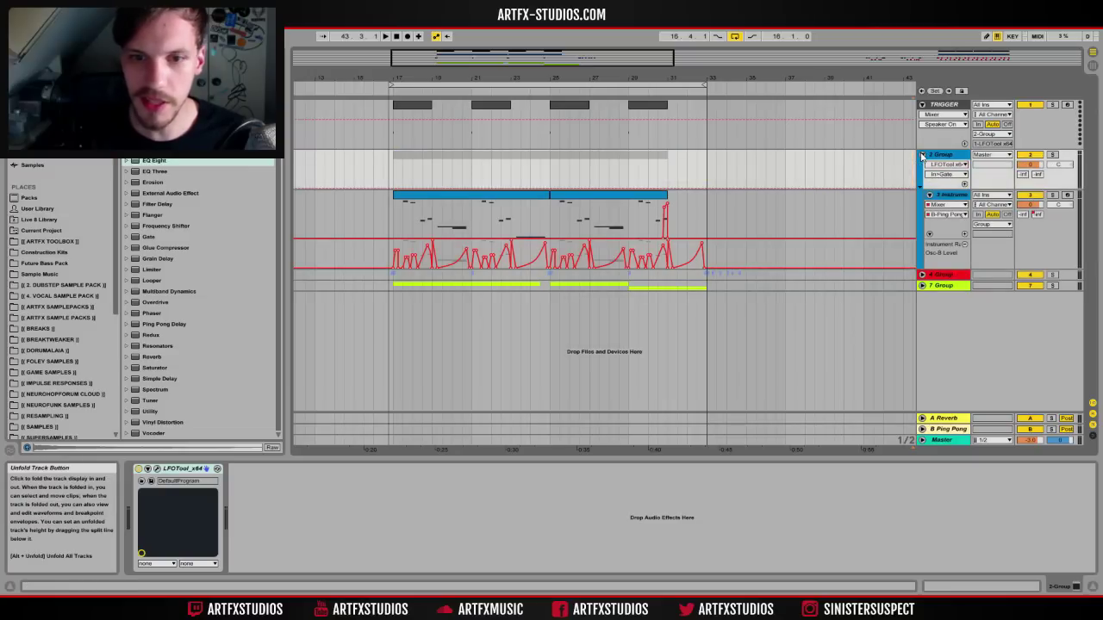
click(946, 201)
click(396, 214)
click(295, 506)
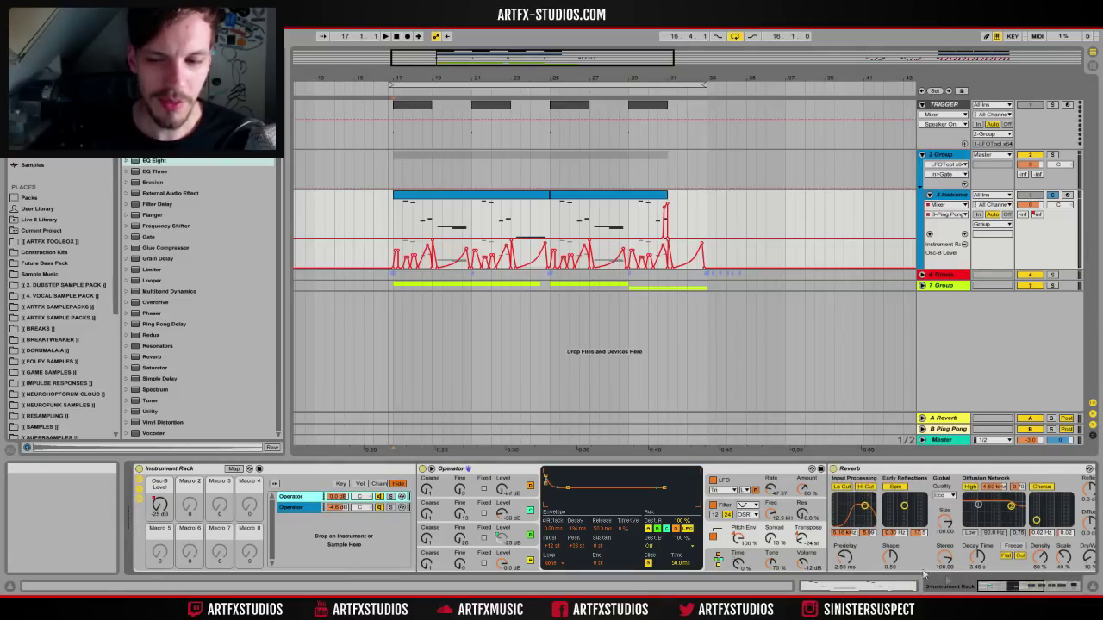
Collapse the Reverb, Cathedral and Glue Compressor devices behind Operator and deactivate all three
click(1014, 588)
click(987, 586)
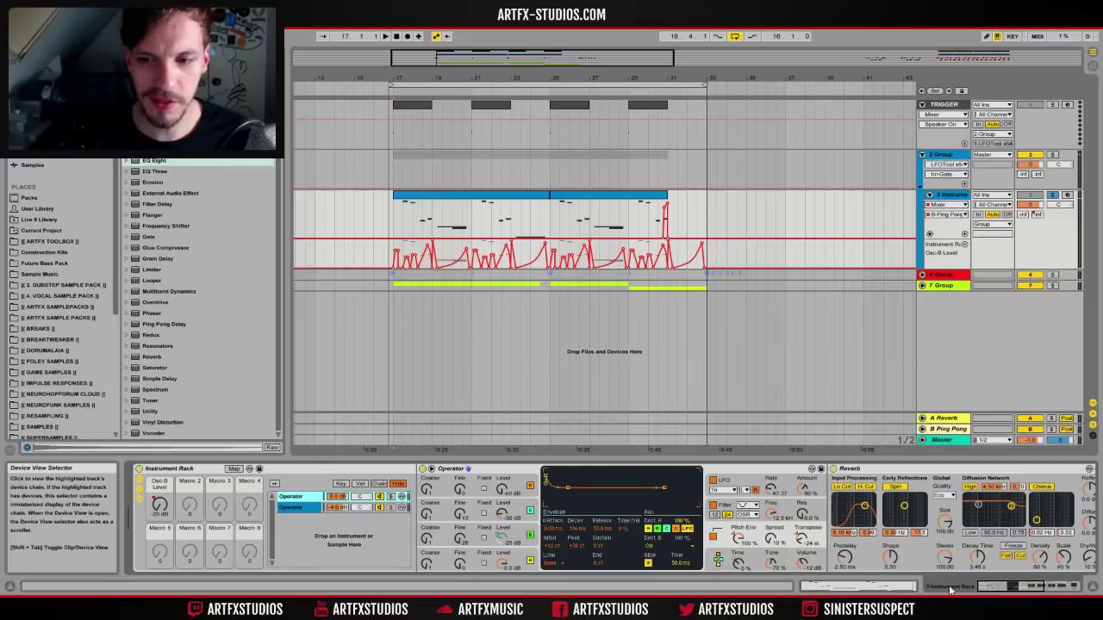
click(1049, 586)
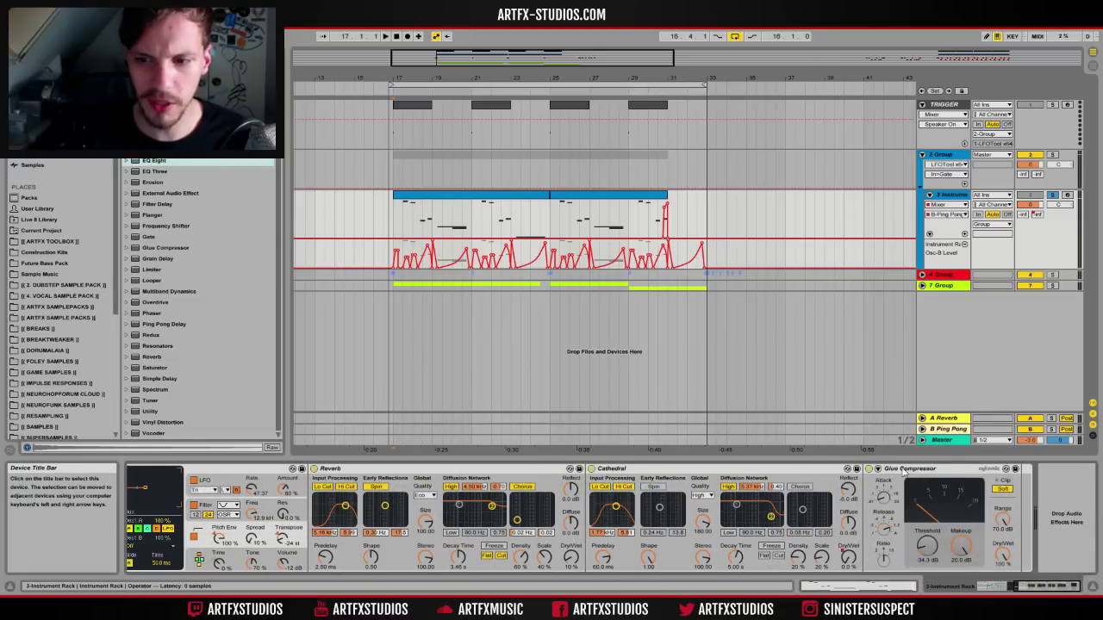
double_click(939, 468)
double_click(638, 469)
double_click(494, 470)
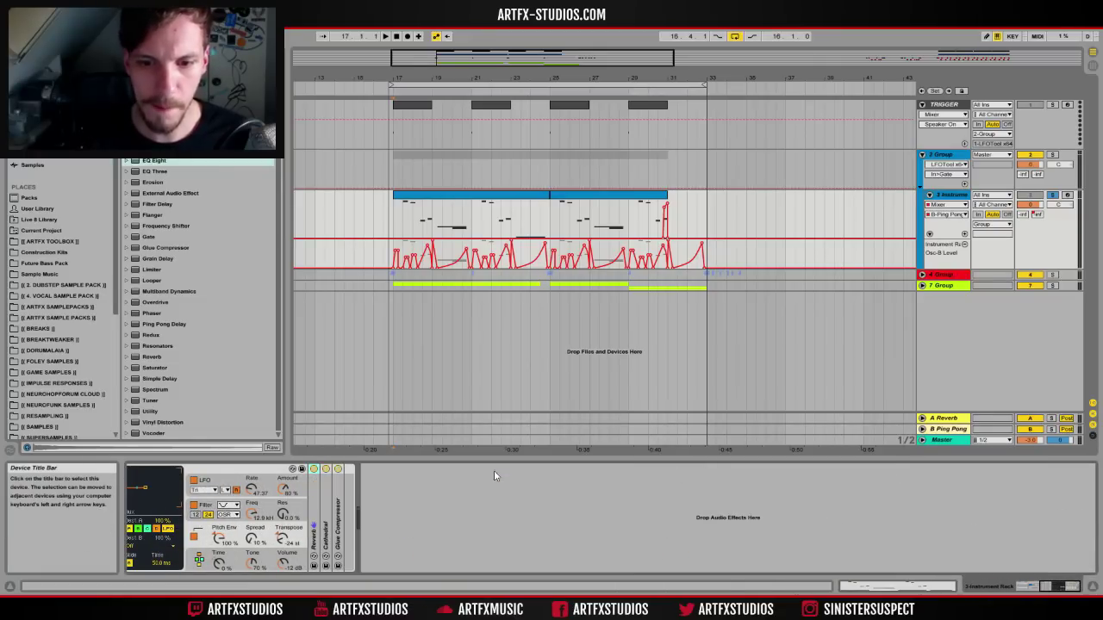
drag(1078, 588, 1040, 590)
click(856, 517)
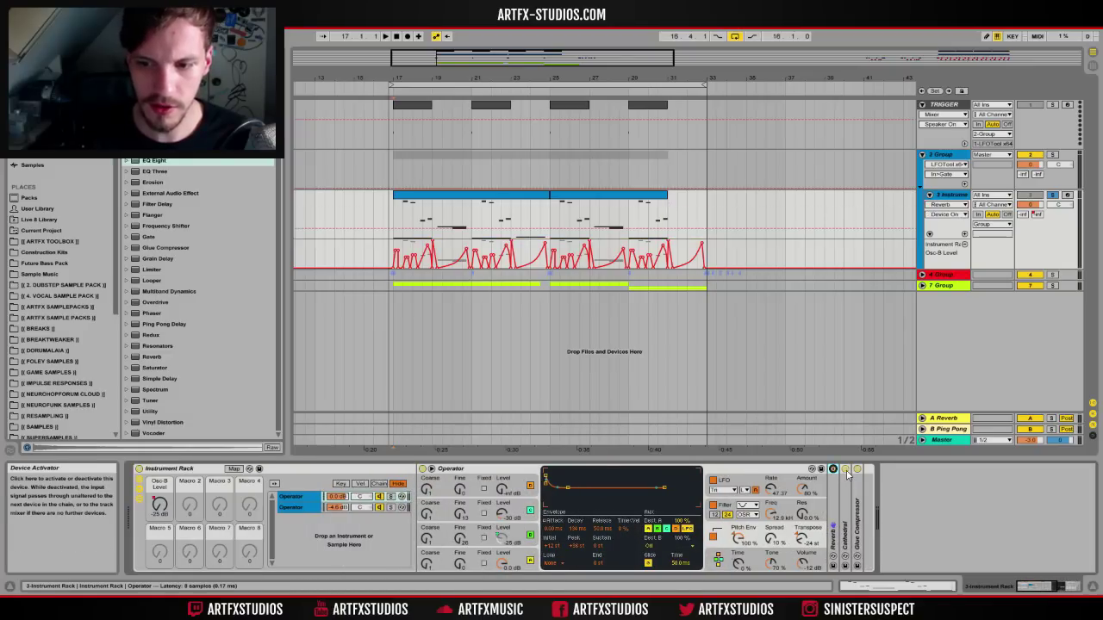
Switch off oscillators B, C and D in the first Operator, along with its LFO, filter and pitch envelope
click(312, 504)
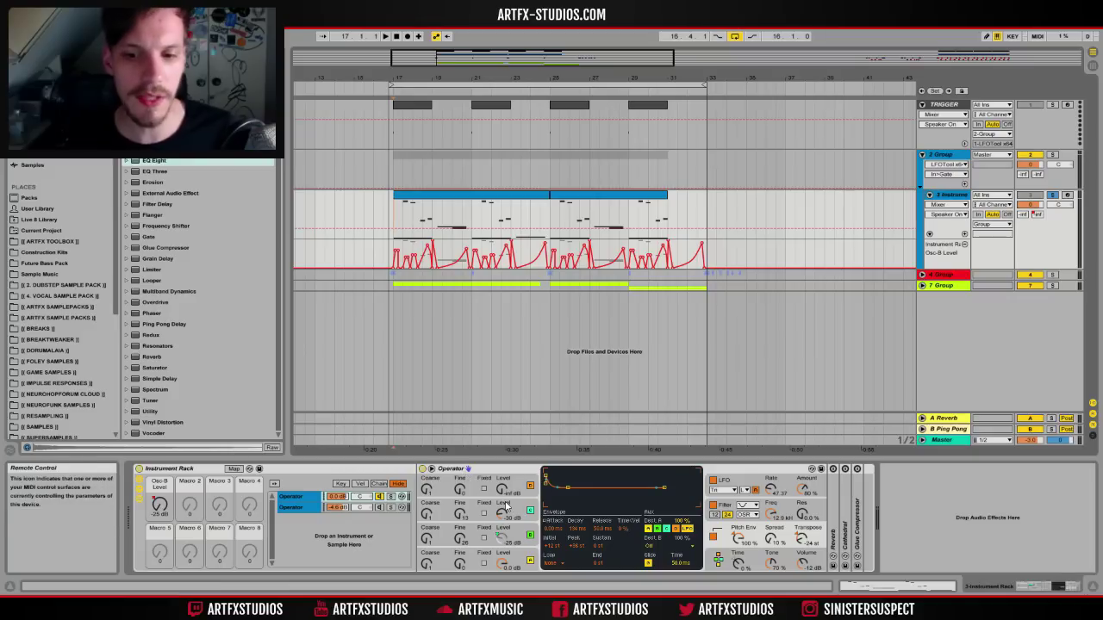
click(473, 507)
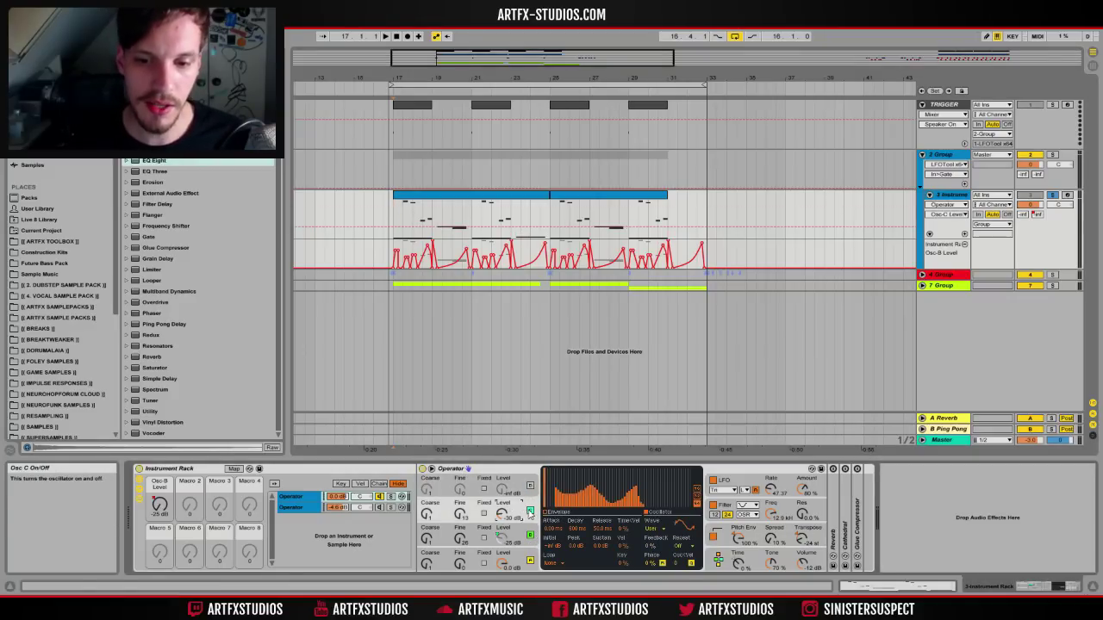
click(529, 539)
click(454, 559)
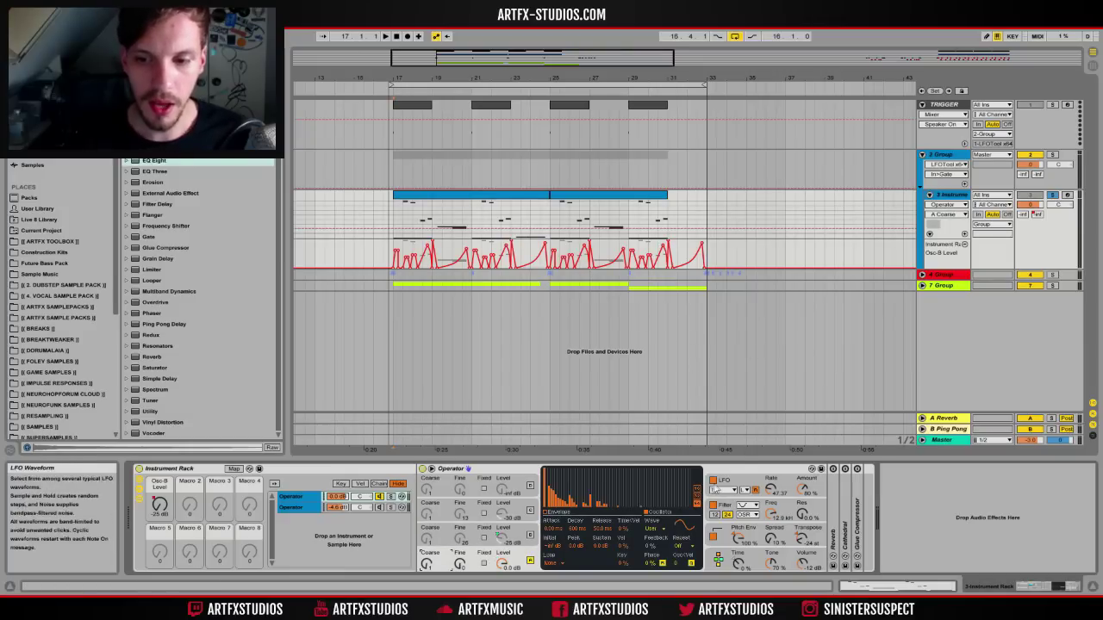
click(718, 490)
click(720, 510)
click(715, 536)
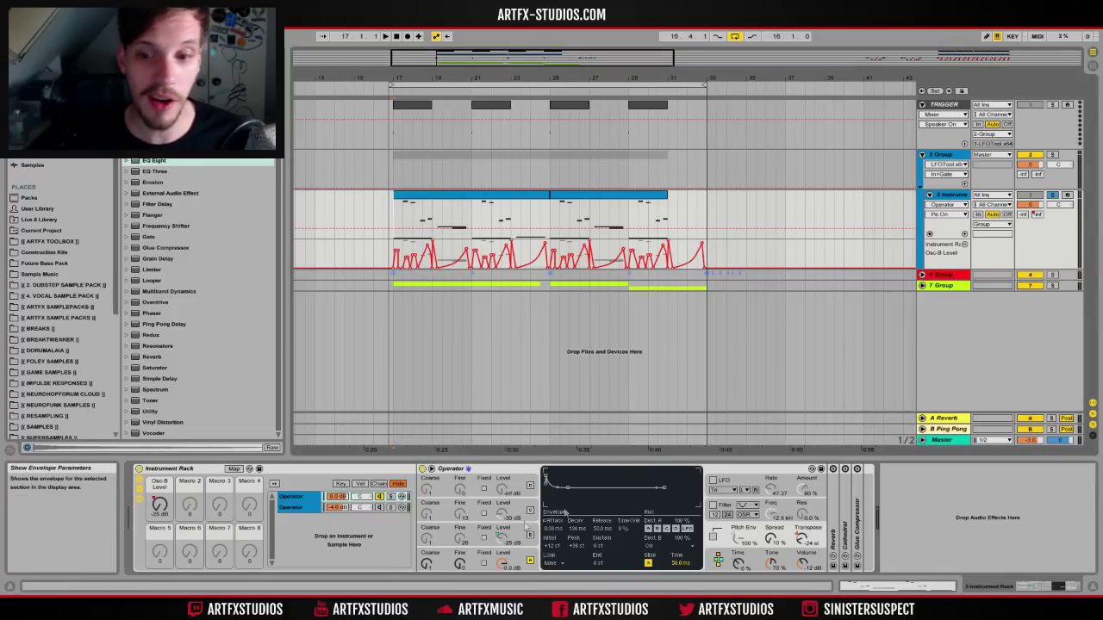
Audition Operator's oscillator A on its own from bar 17 and examine its waveform and amplitude envelope
click(497, 559)
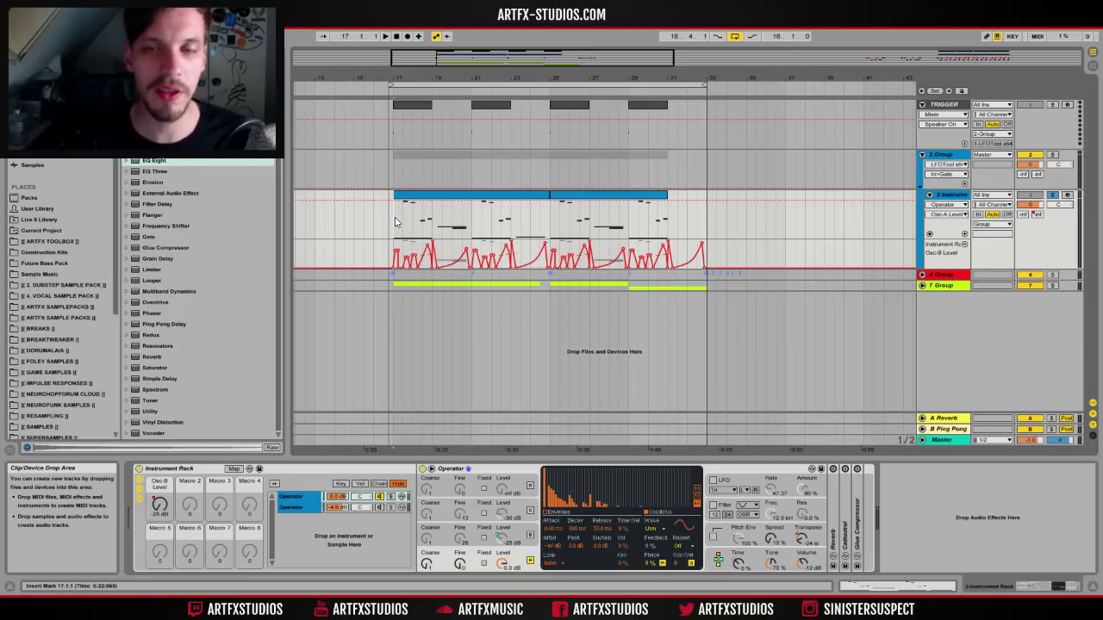
key(space)
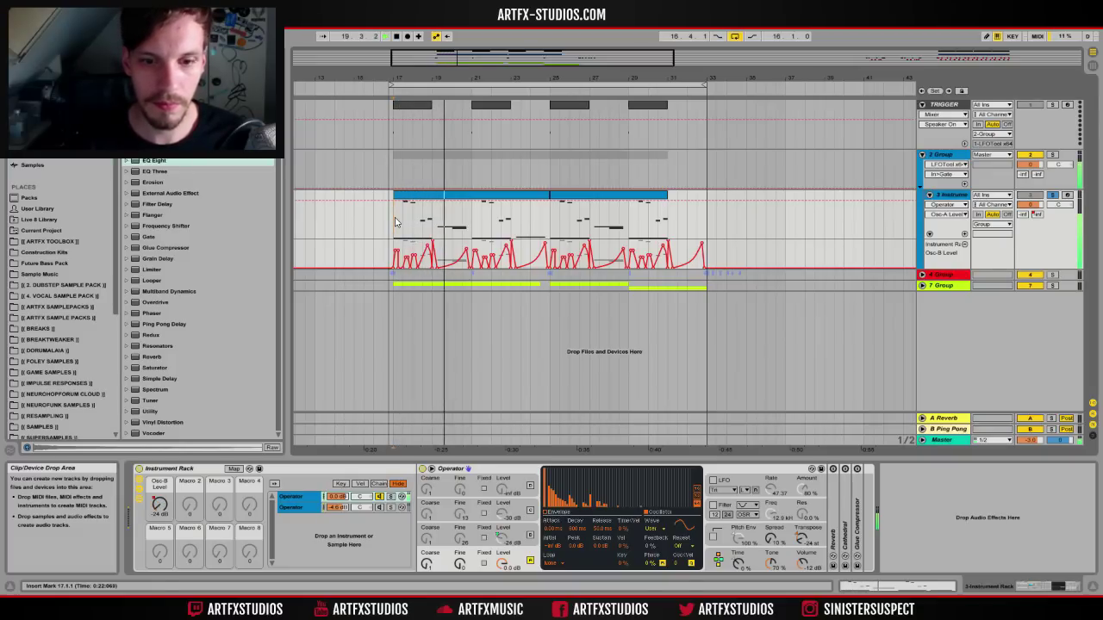
key(space)
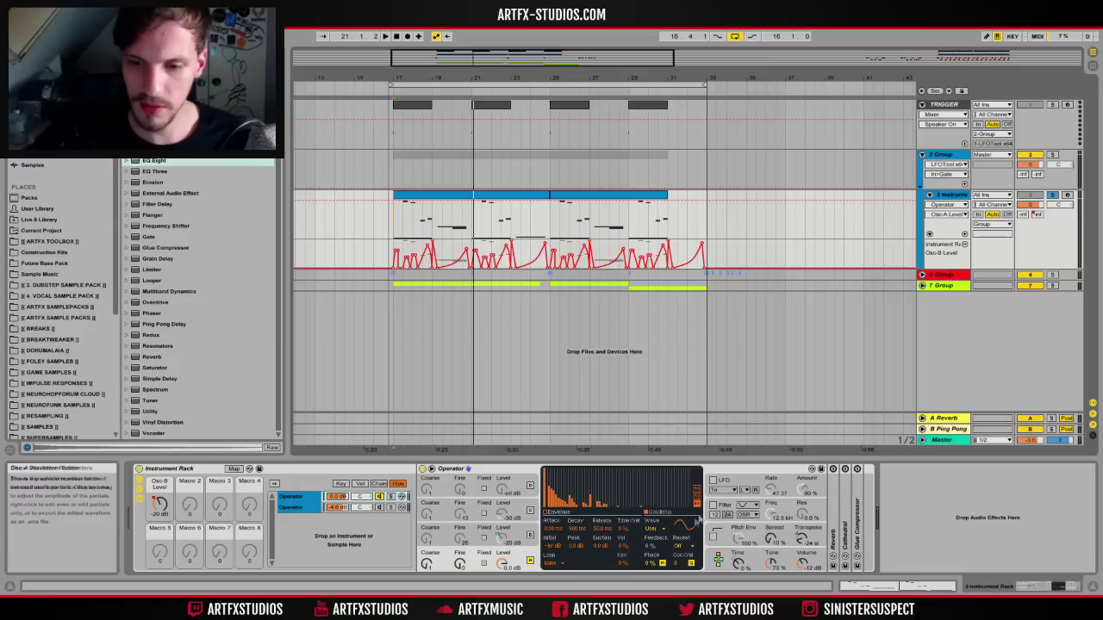
click(556, 515)
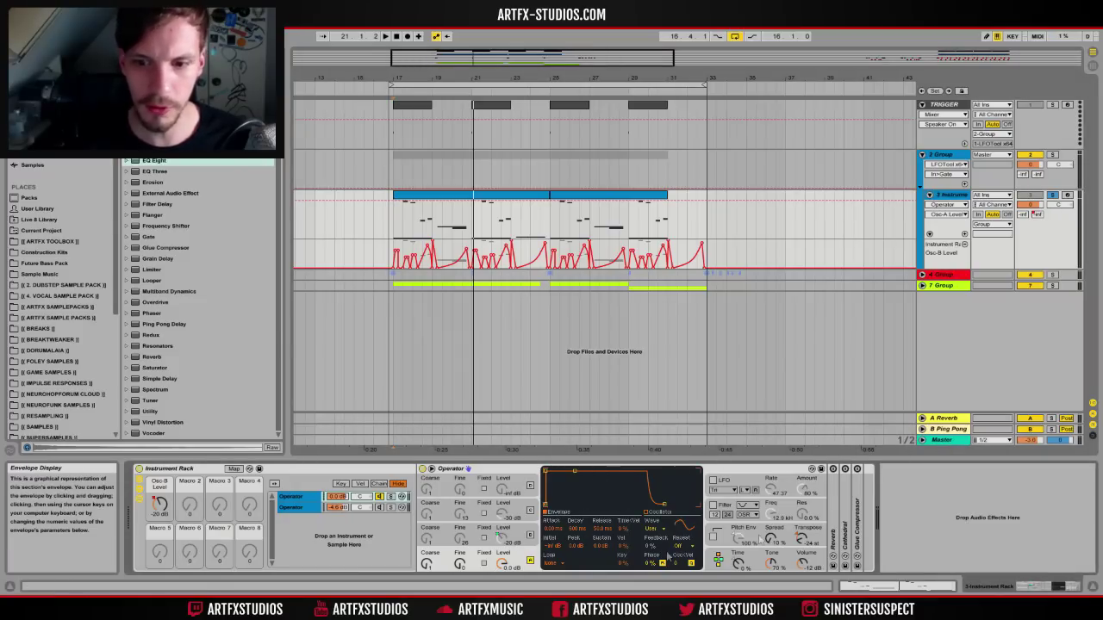
click(601, 530)
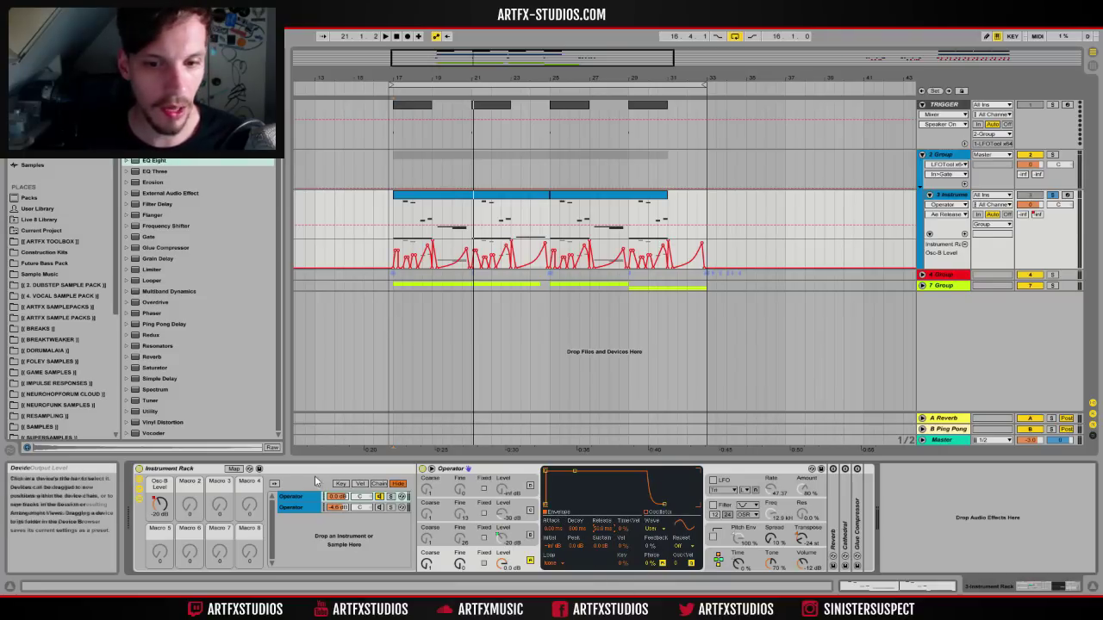
Switch on Operator's oscillator B and show its waveform and output level
click(520, 531)
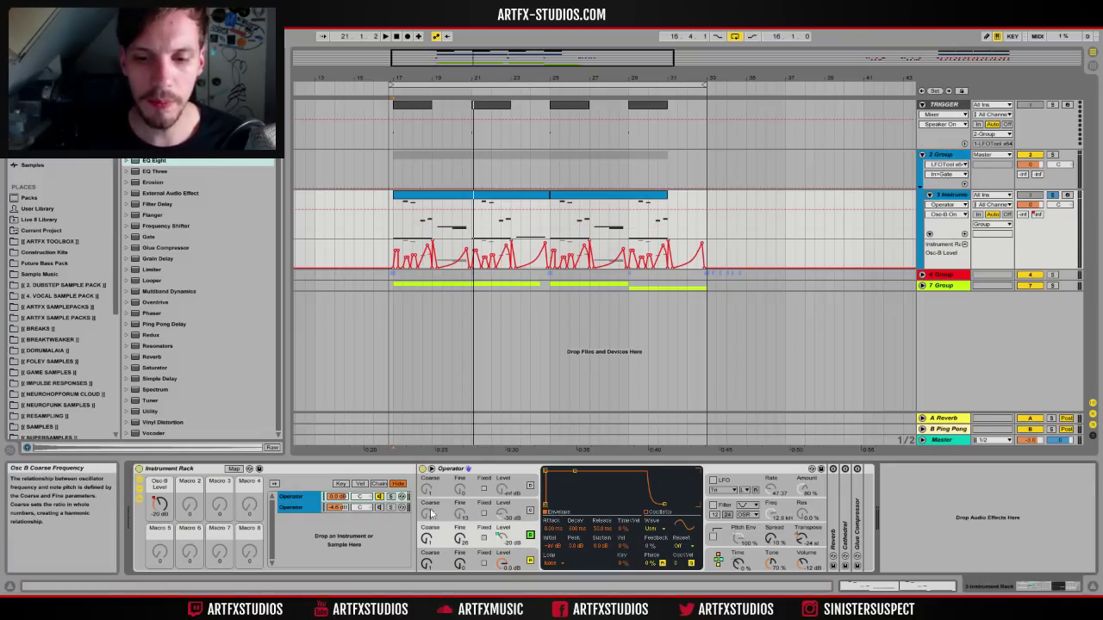
click(648, 513)
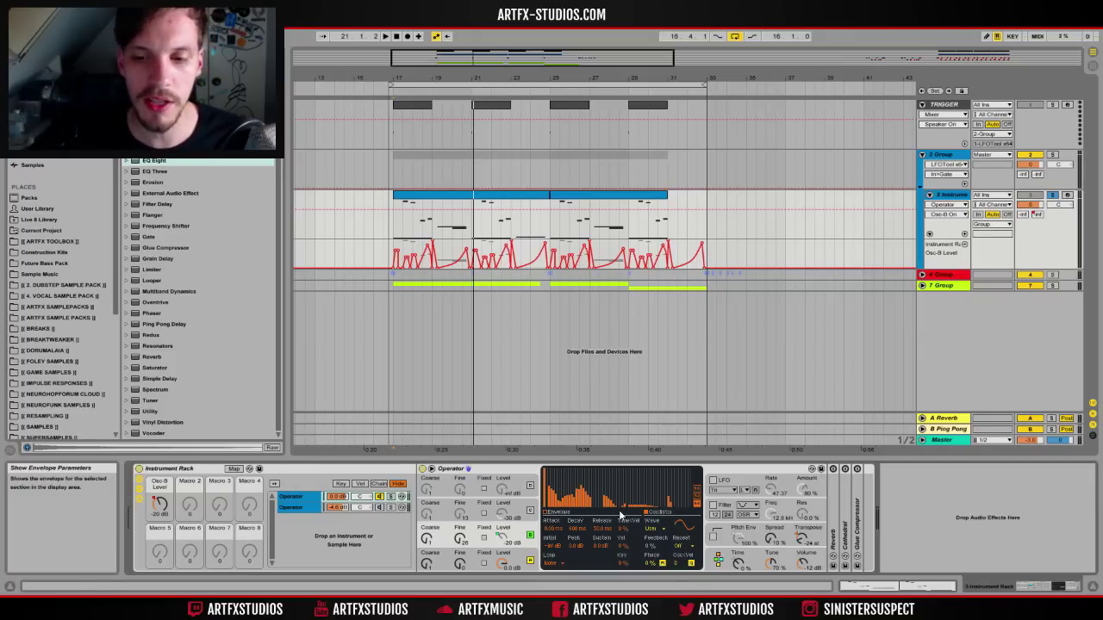
click(502, 536)
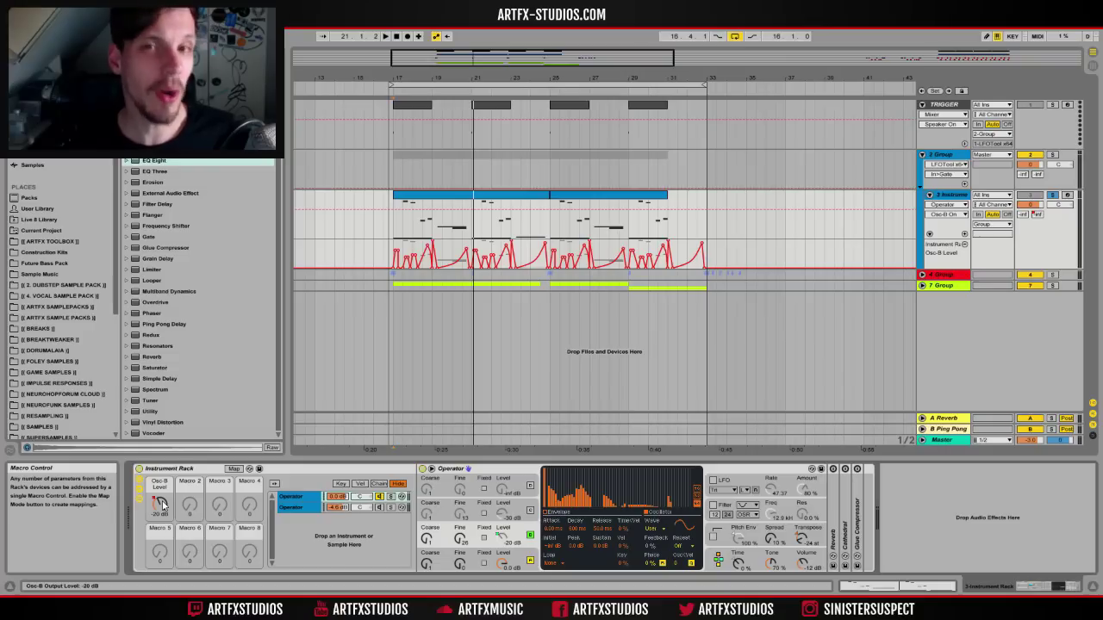
click(508, 539)
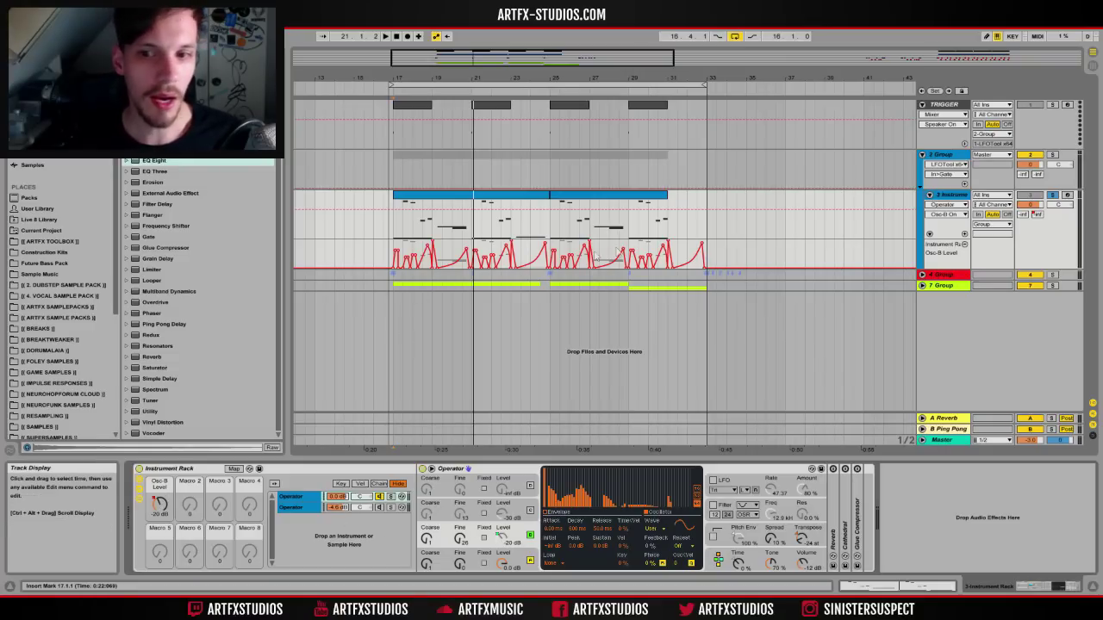
Review the Osc-B Level automation from bar 17 to 33 and the rack's macro mapping range for it
drag(714, 251, 393, 255)
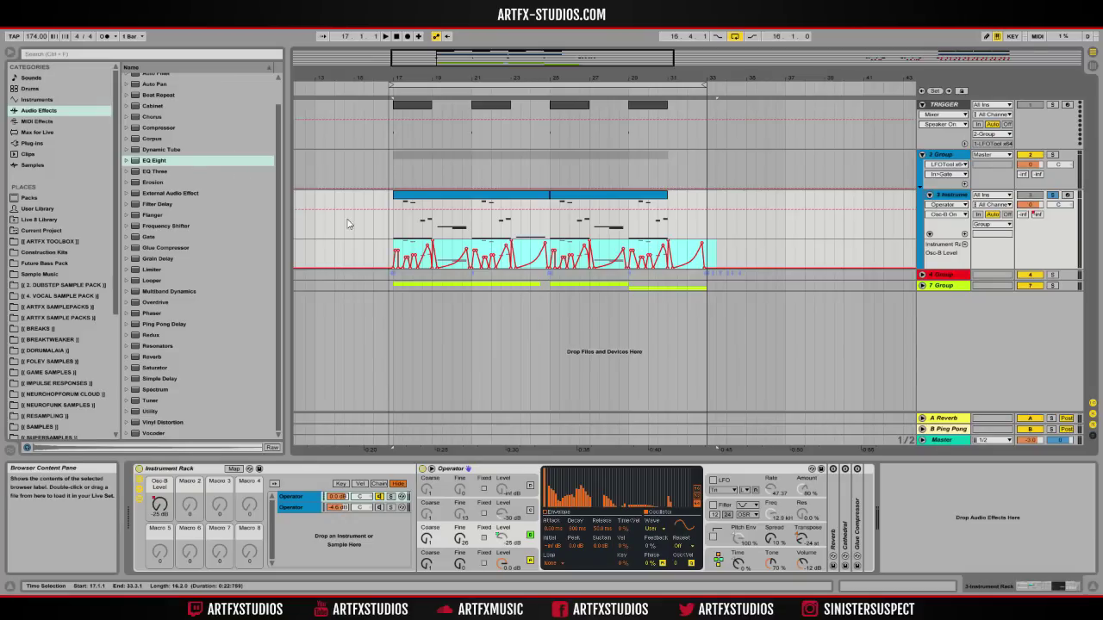
click(233, 467)
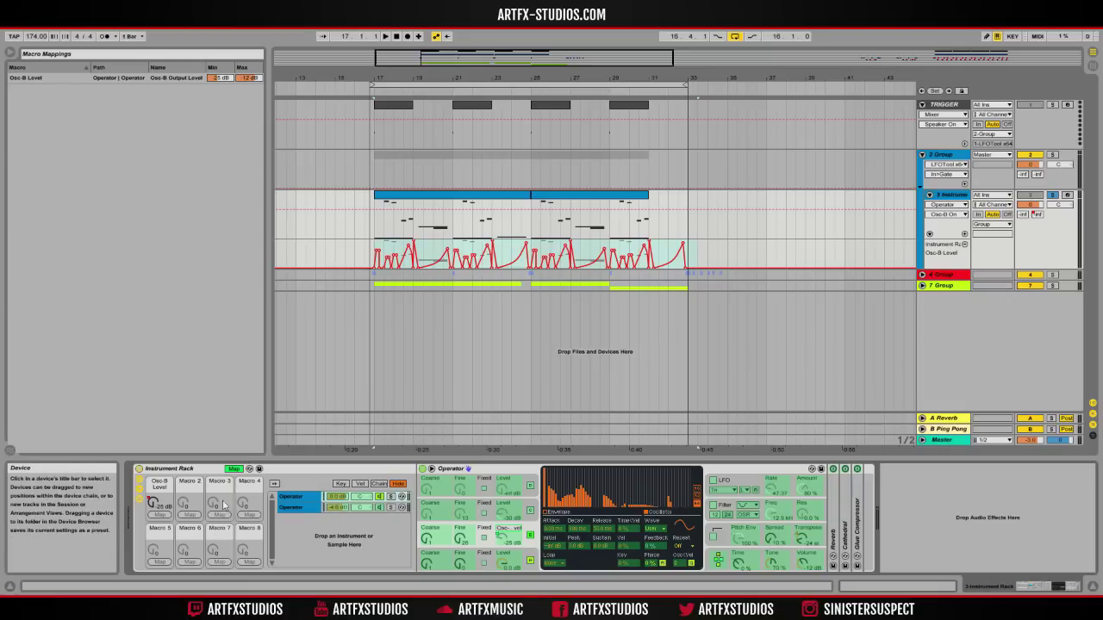
click(233, 468)
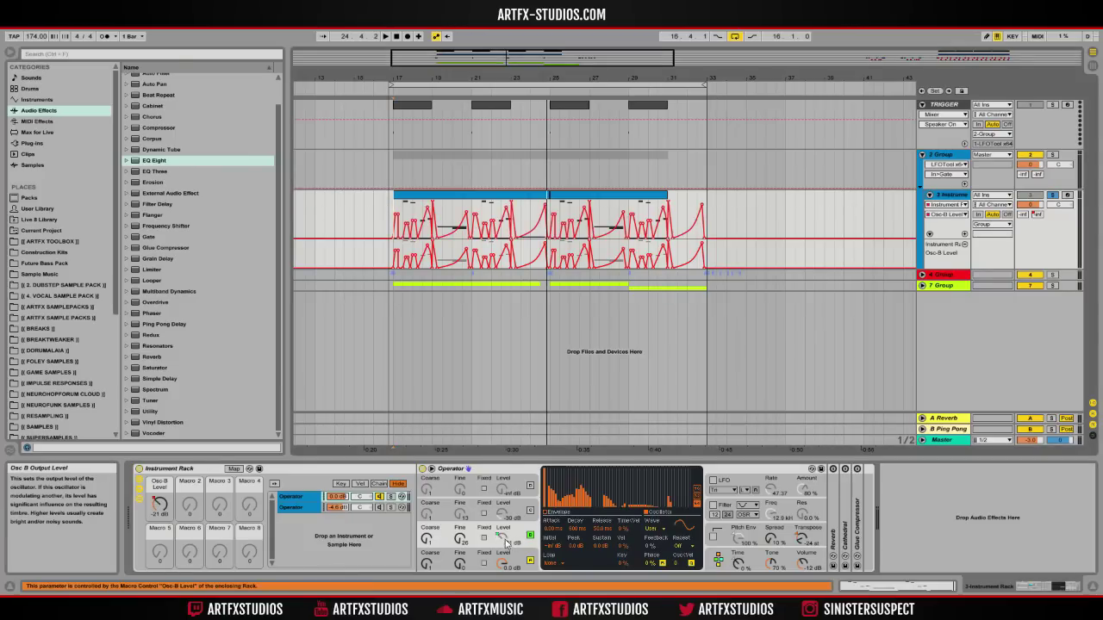
Override the Osc-B Level macro with a static -25 dB and audition the clip from bar 17
drag(169, 518, 169, 527)
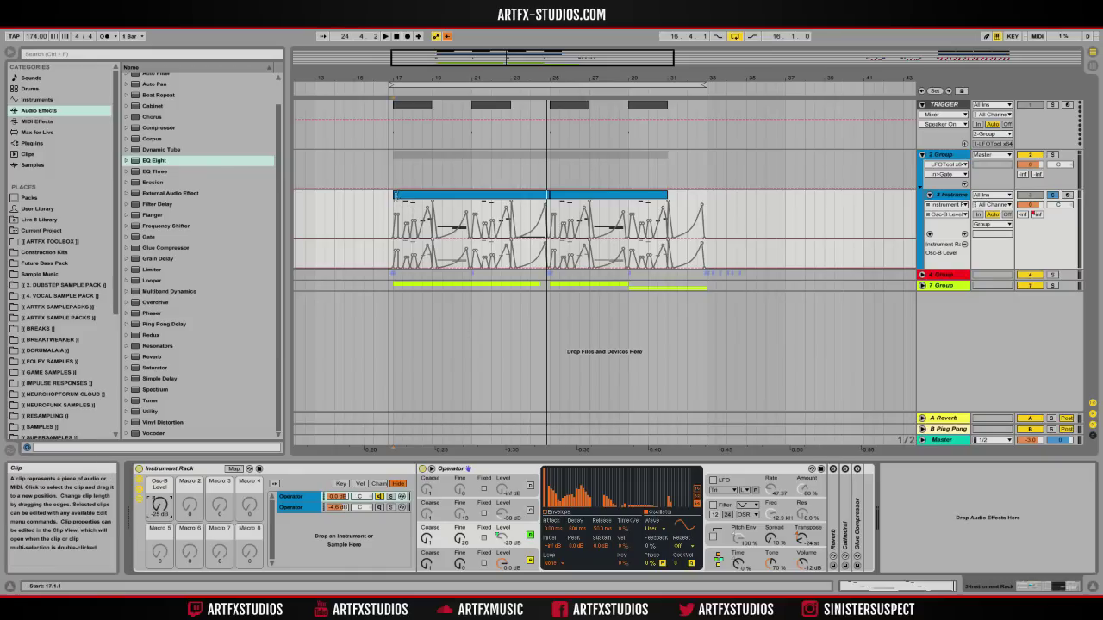
click(394, 196)
key(space)
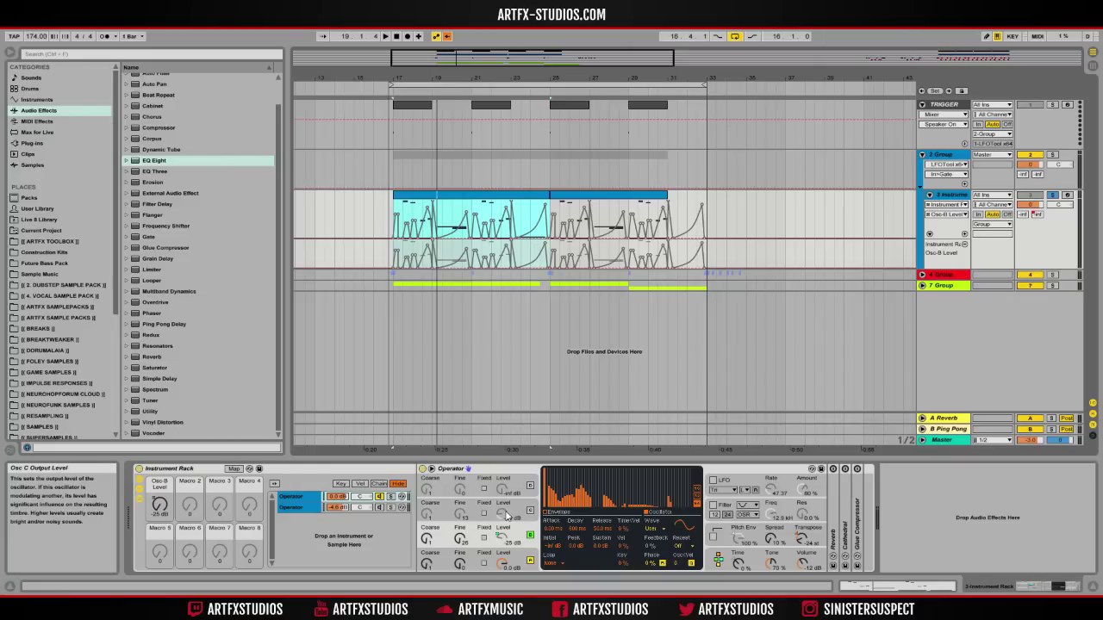
Restore the Osc-B Level automation and audition the moving oscillator B level from bar 17
click(507, 539)
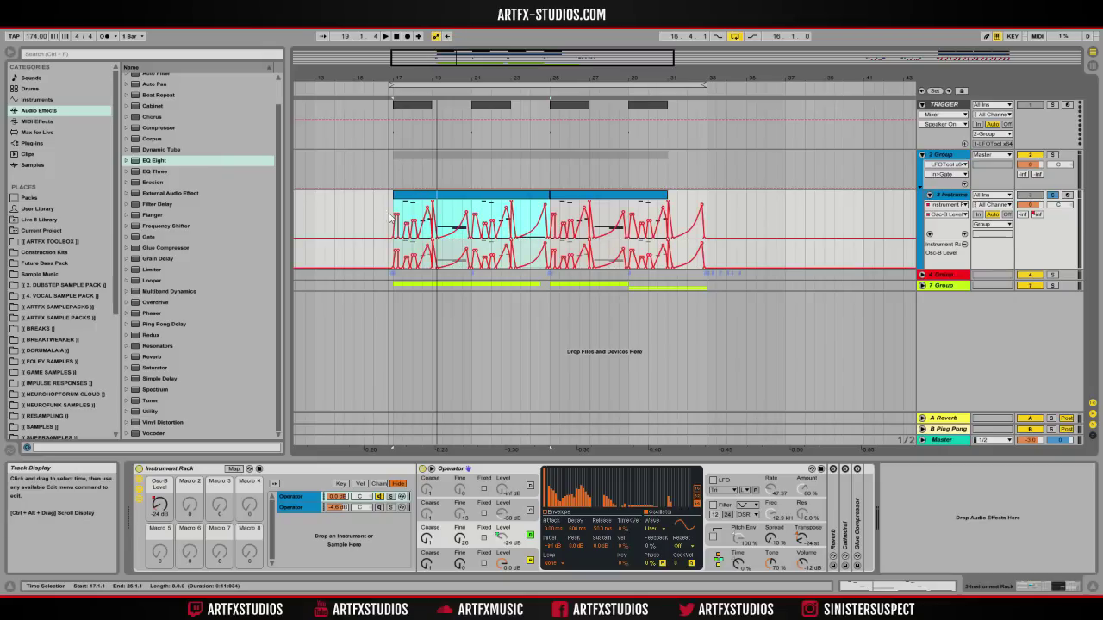
click(510, 543)
click(504, 541)
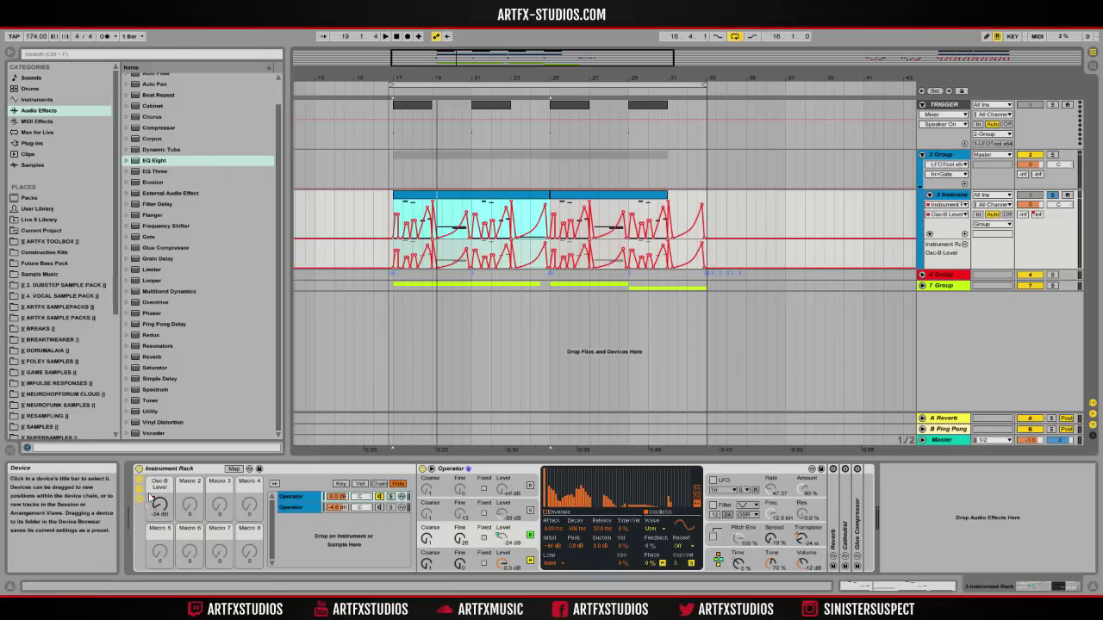
click(390, 212)
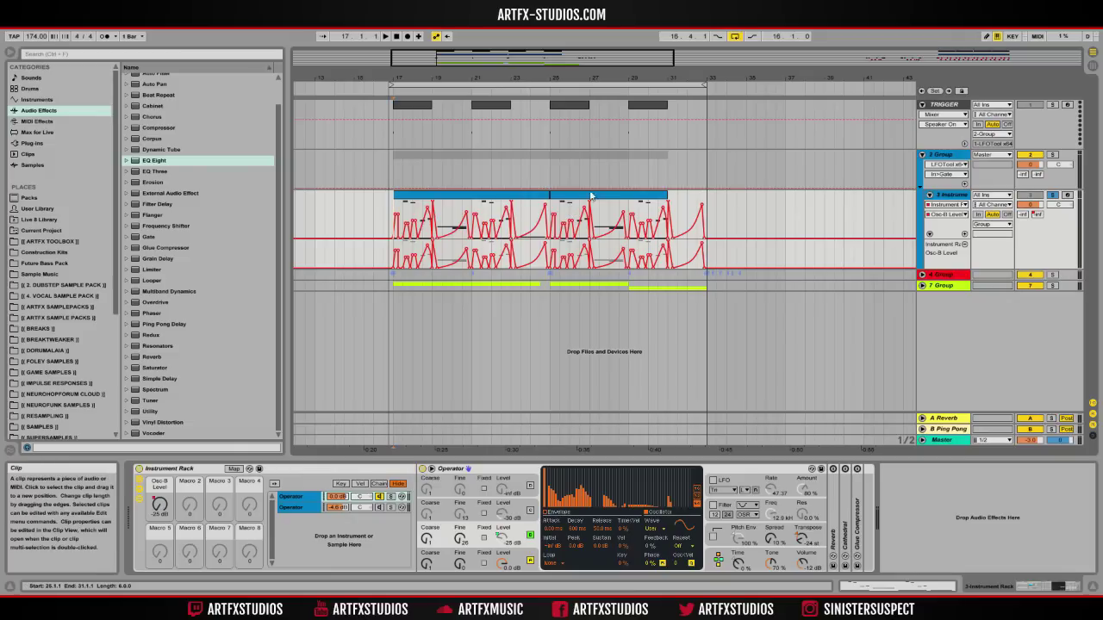
key(space)
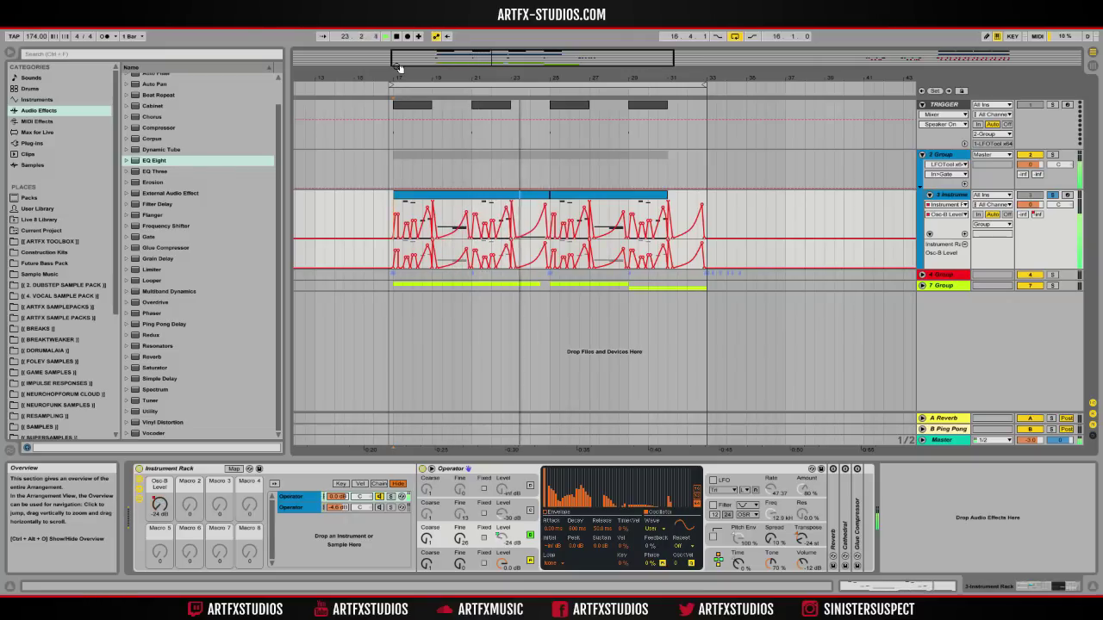
key(space)
Inspect the MIDI notes of the clip at bar 17 with its envelopes hidden, and return to the device chain
drag(392, 83, 312, 79)
click(338, 202)
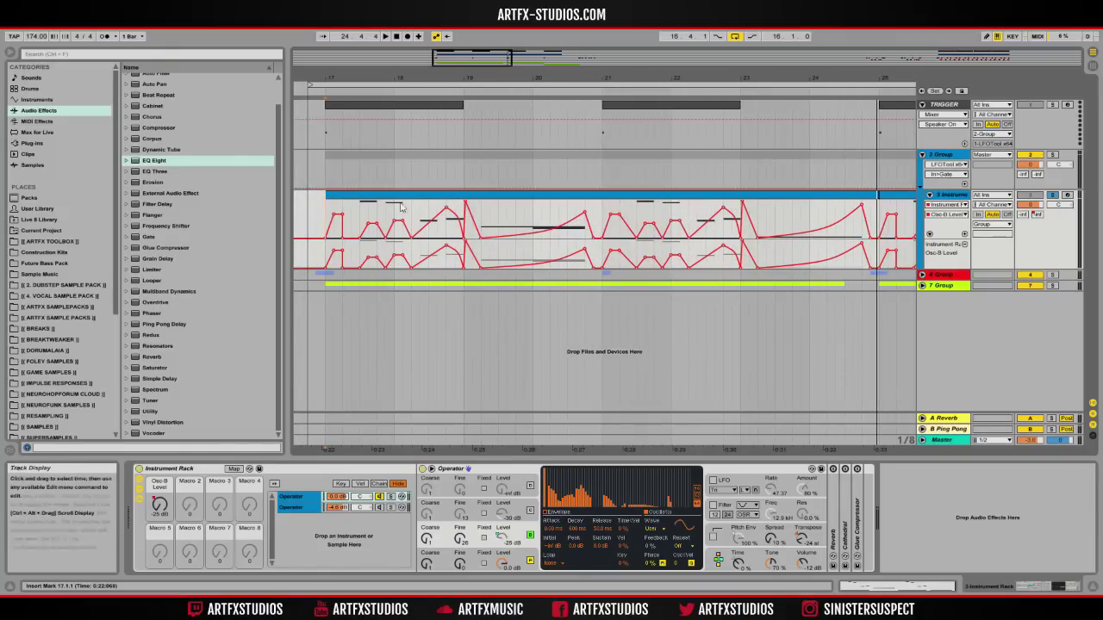
double_click(338, 202)
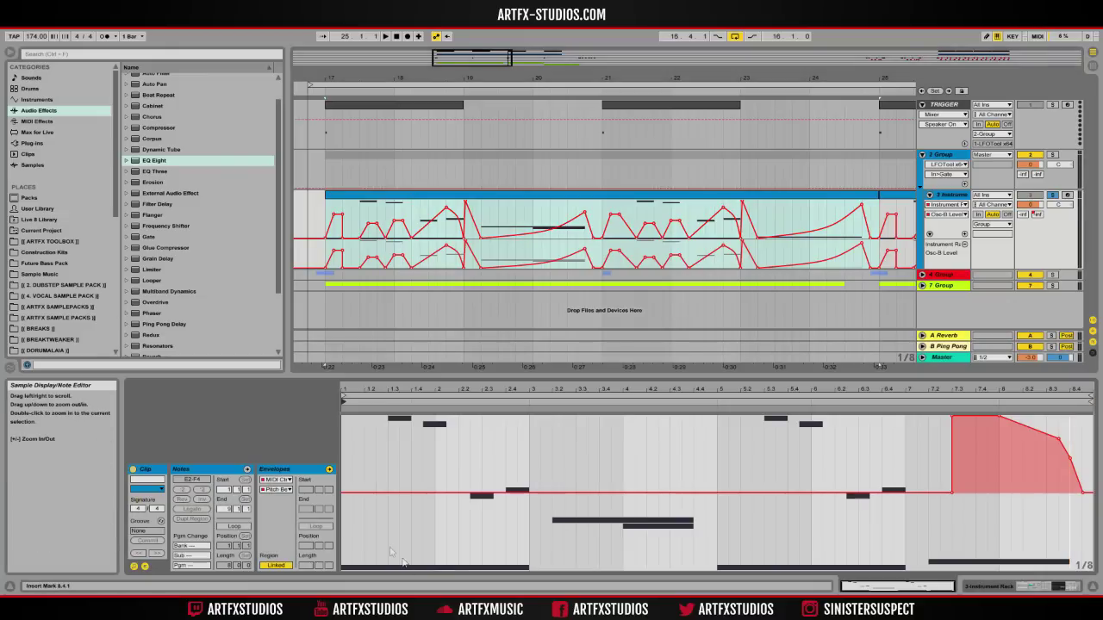
click(145, 566)
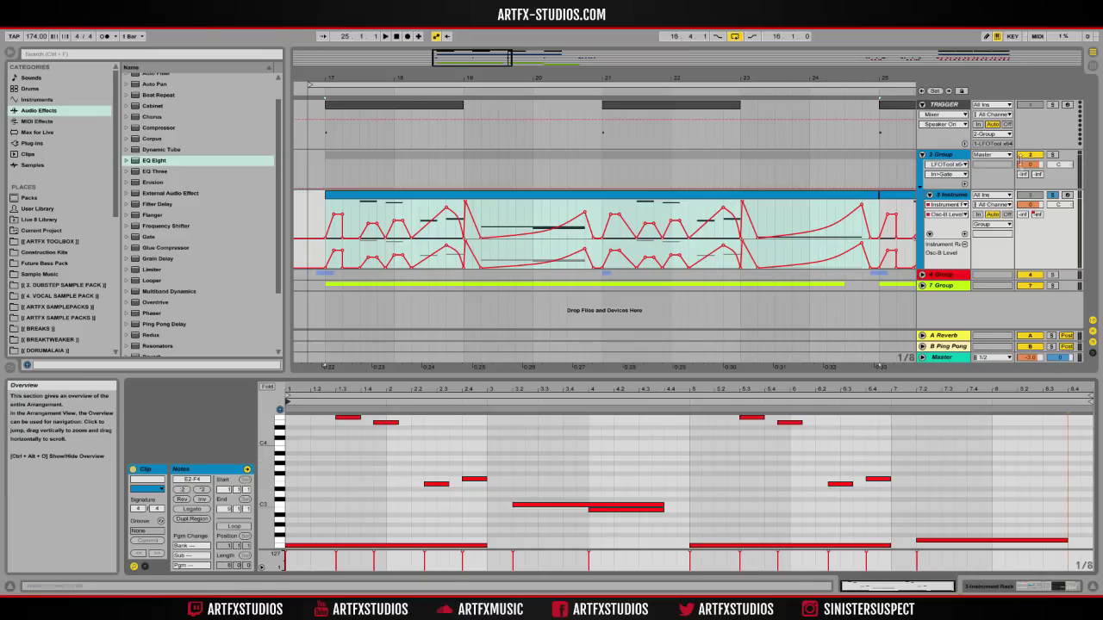
key(shift+Tab)
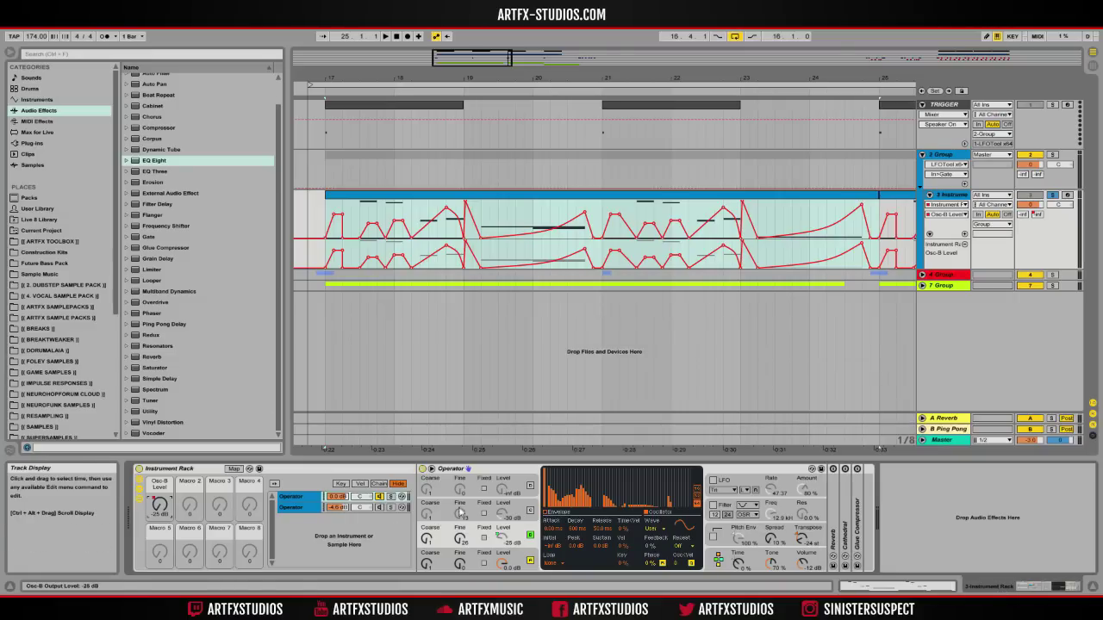
Switch on oscillator C in the first Operator and compare the current algorithm with the fully stacked one
click(531, 512)
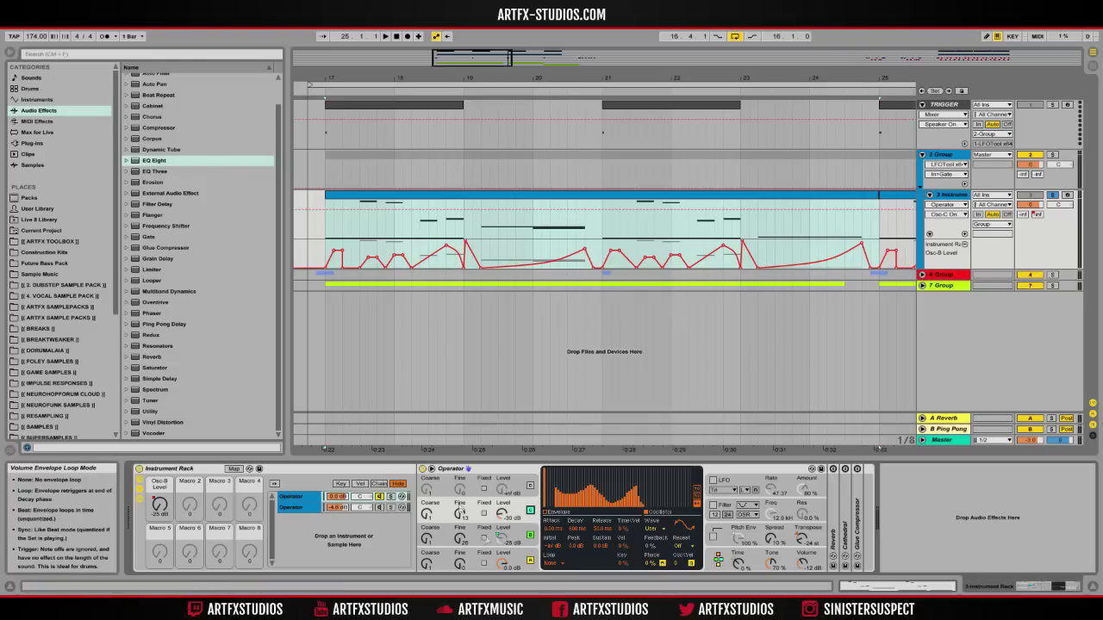
click(720, 560)
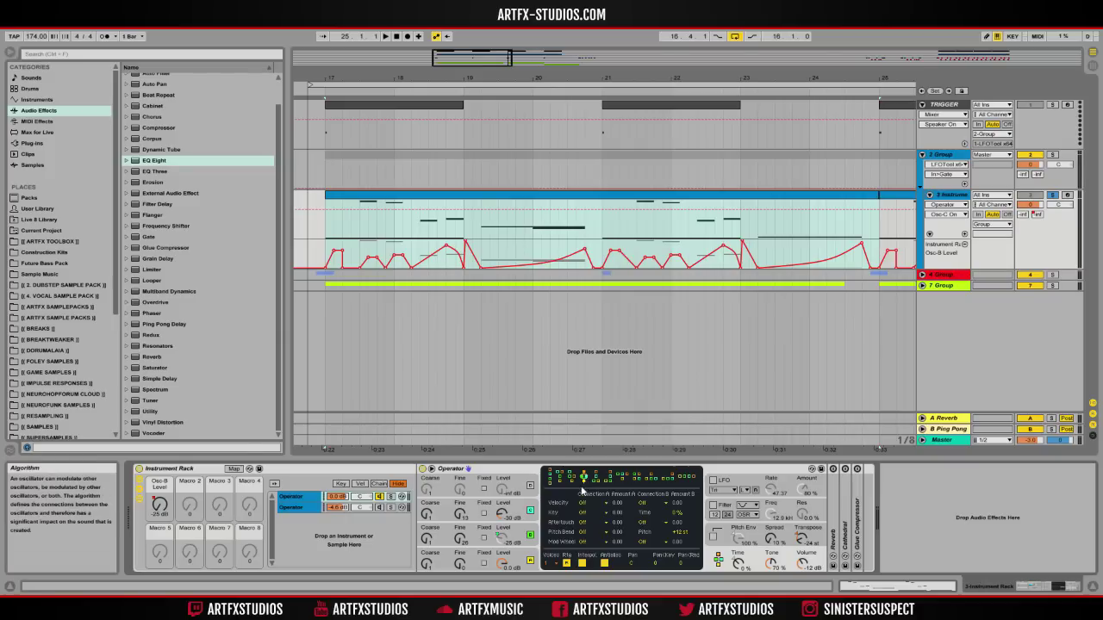
click(517, 542)
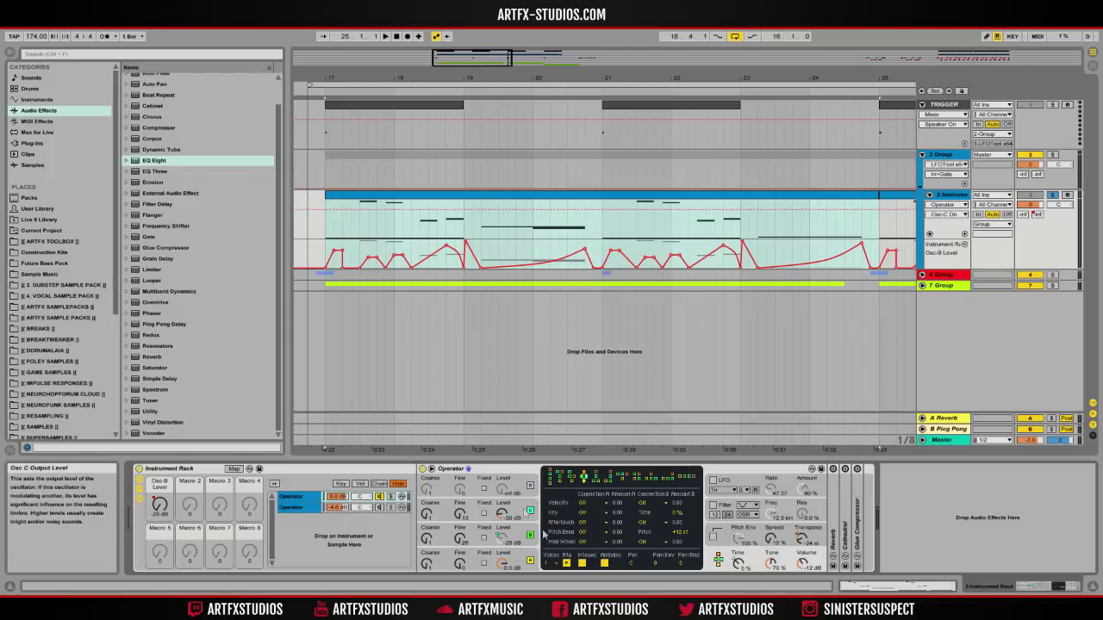
click(551, 476)
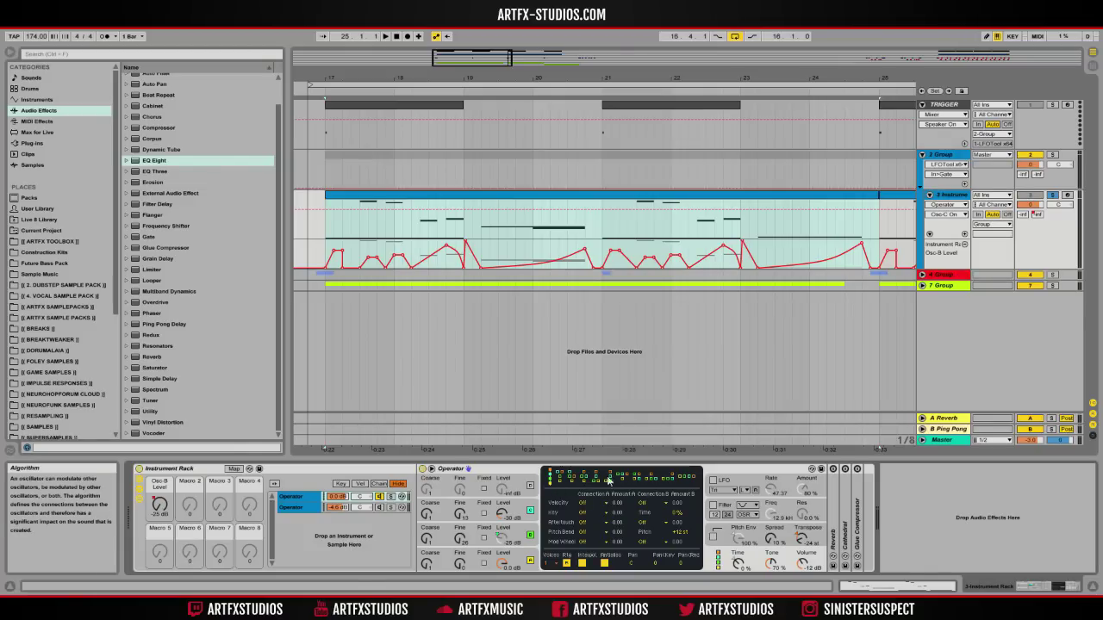
Show oscillator C's waveform and output level, and audition oscillators A, B and C together from bar 17
click(519, 514)
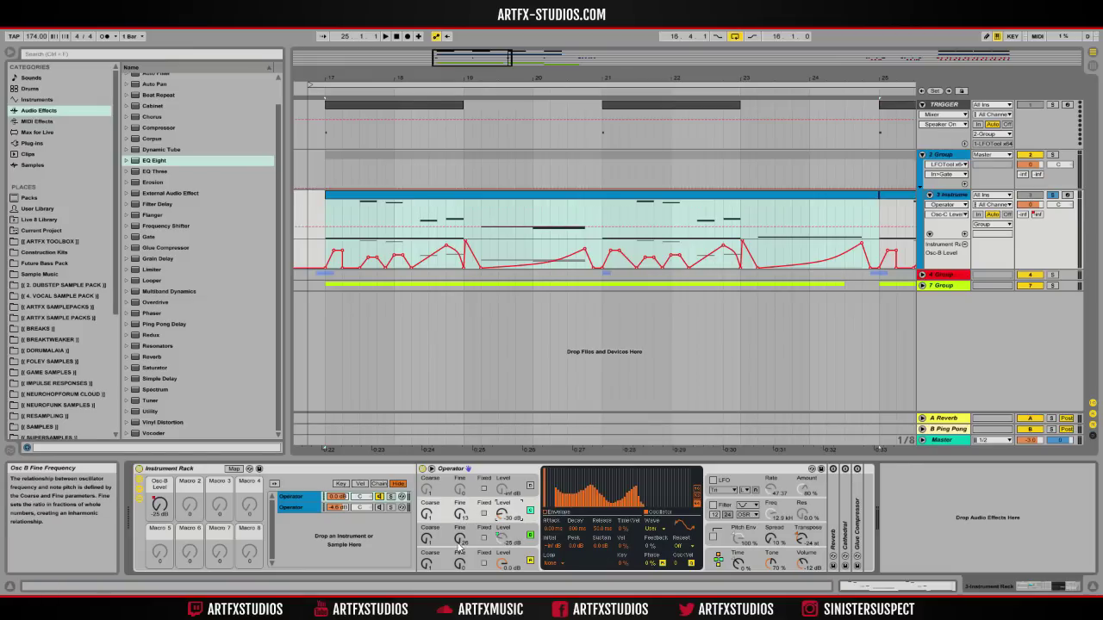
click(519, 532)
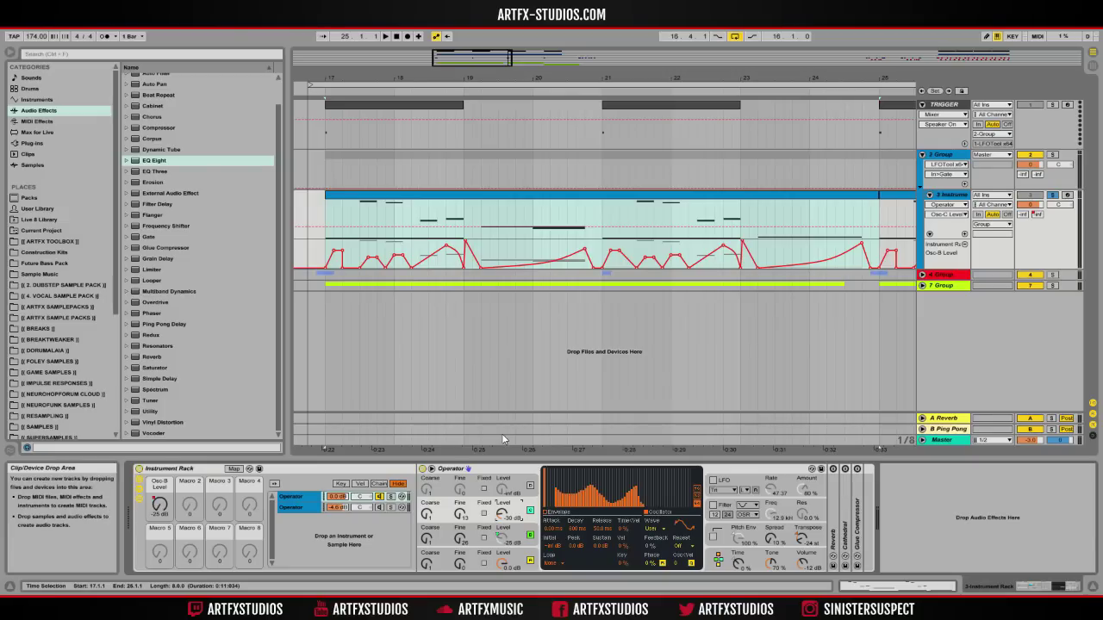
key(space)
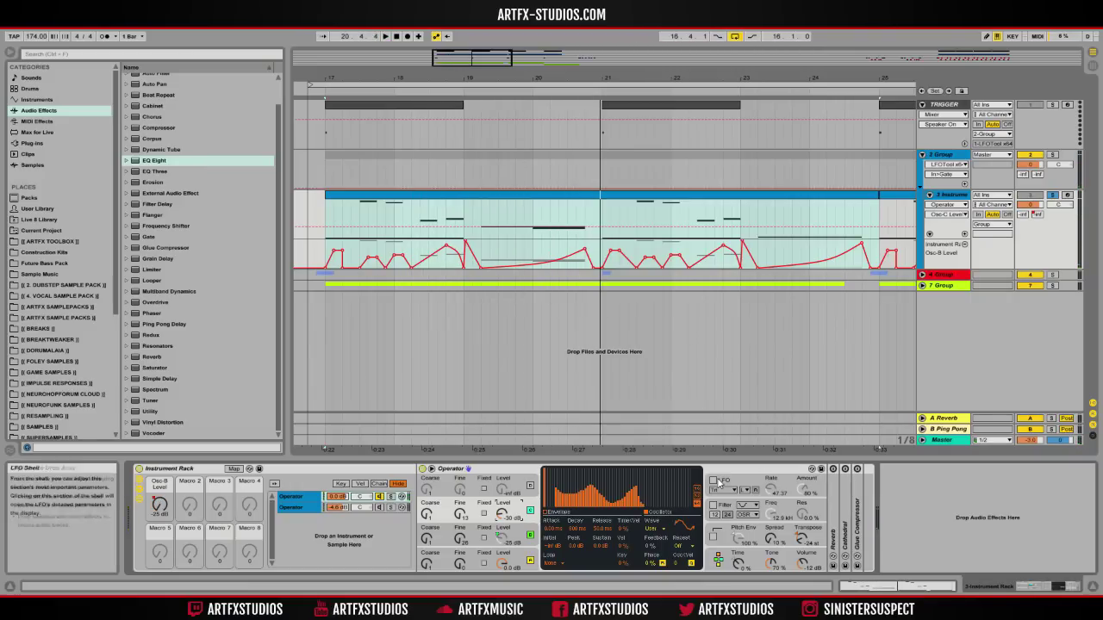
click(735, 483)
click(712, 481)
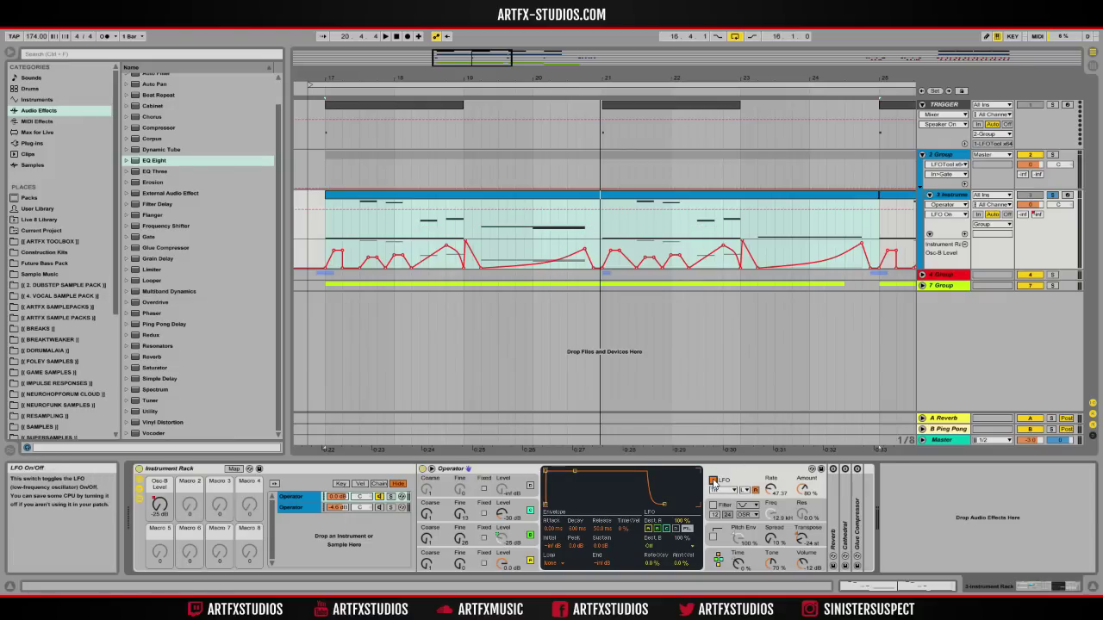
click(713, 480)
Switch on the first Operator's filter and review its OSR circuit type and drive settings
click(712, 505)
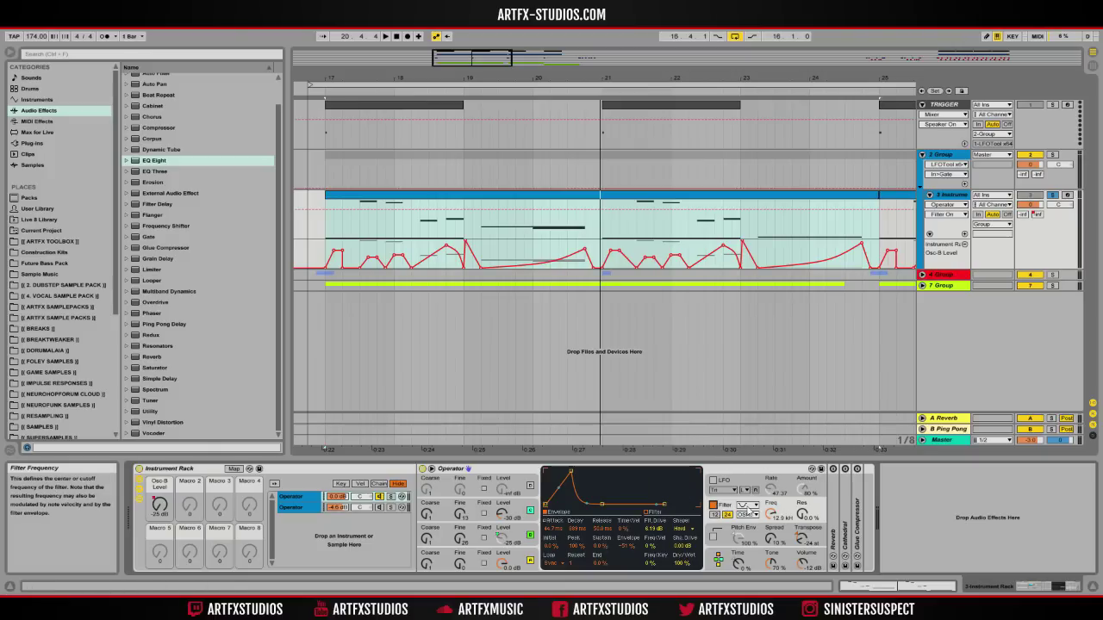
click(746, 514)
click(746, 532)
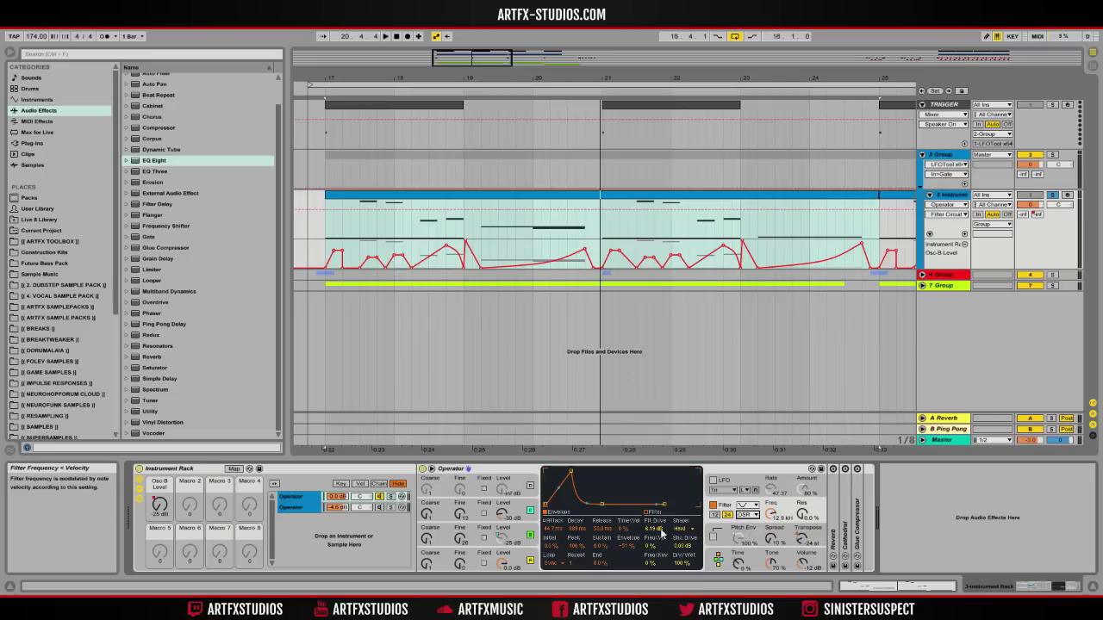
drag(650, 532, 649, 533)
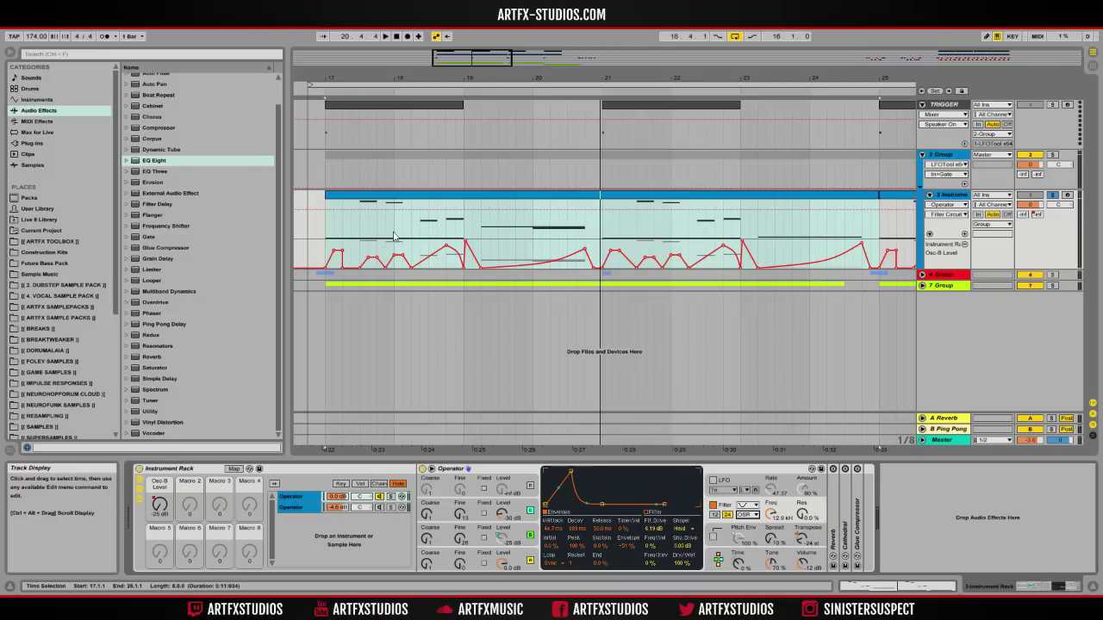
Audition the bass with the filter from bar 17 and check the Sync loop mode of the filter envelope
key(space)
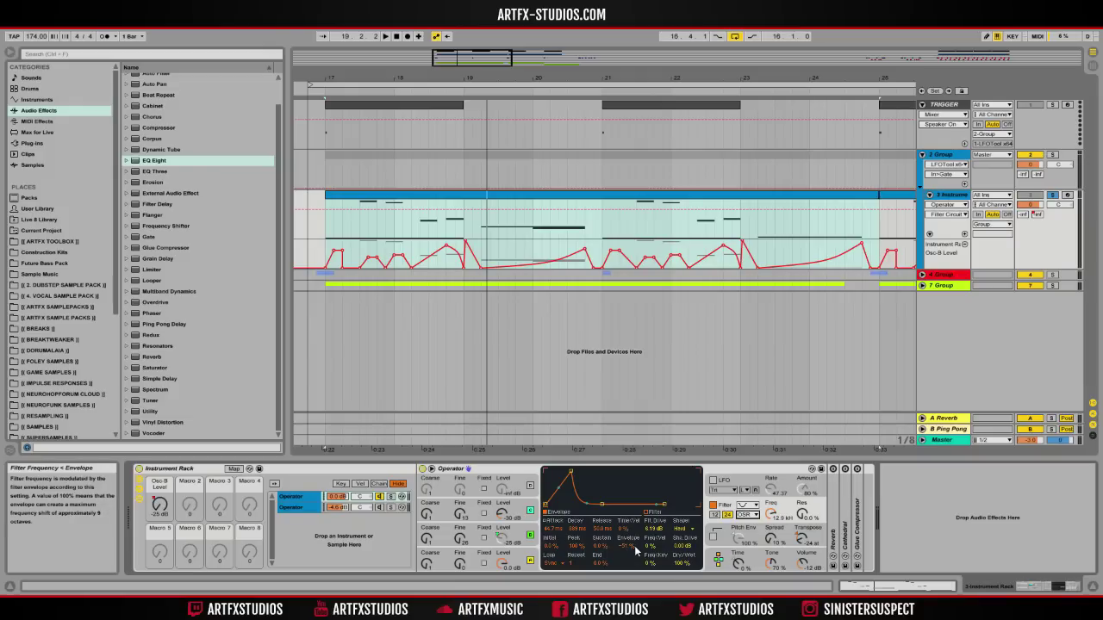
click(552, 565)
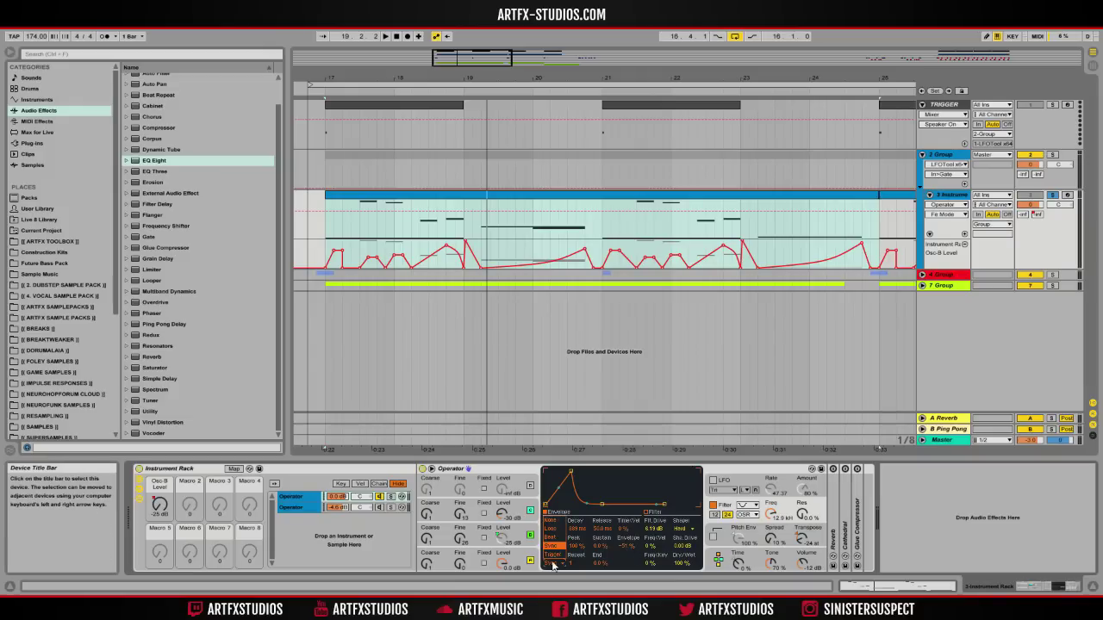
click(554, 548)
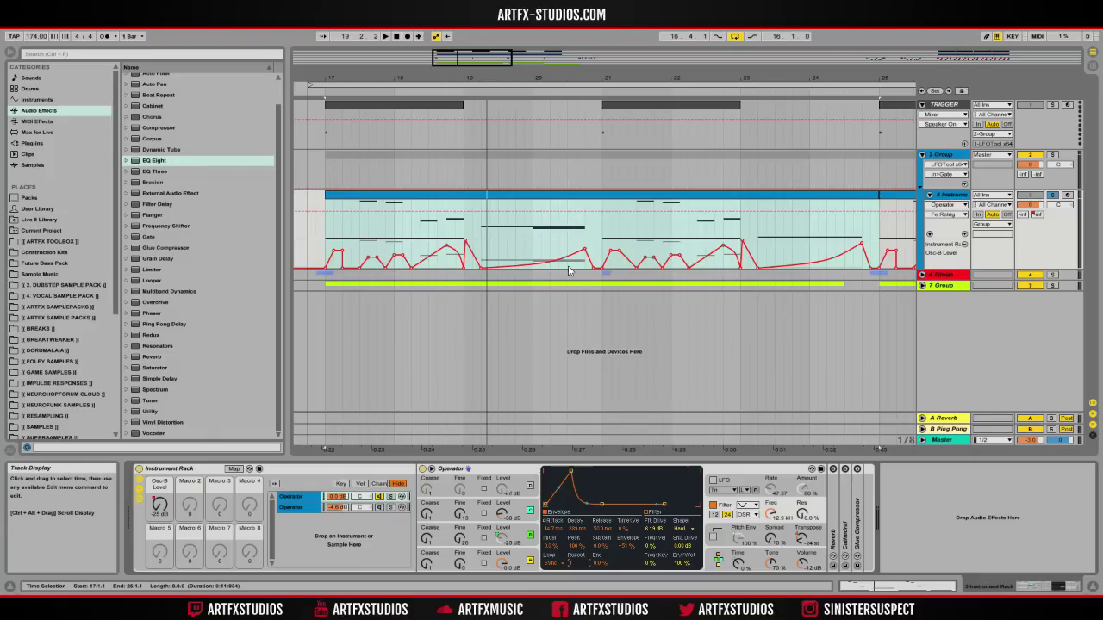
Switch on the first Operator's LFO, audition the bass with it, and bring the filter envelope back into view
click(714, 483)
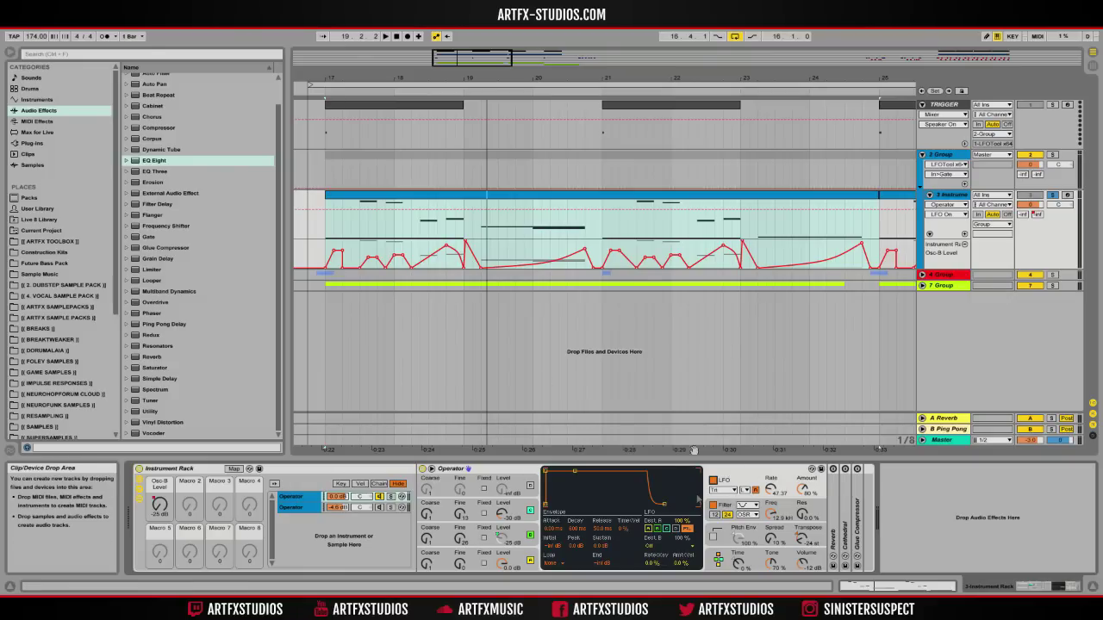
key(space)
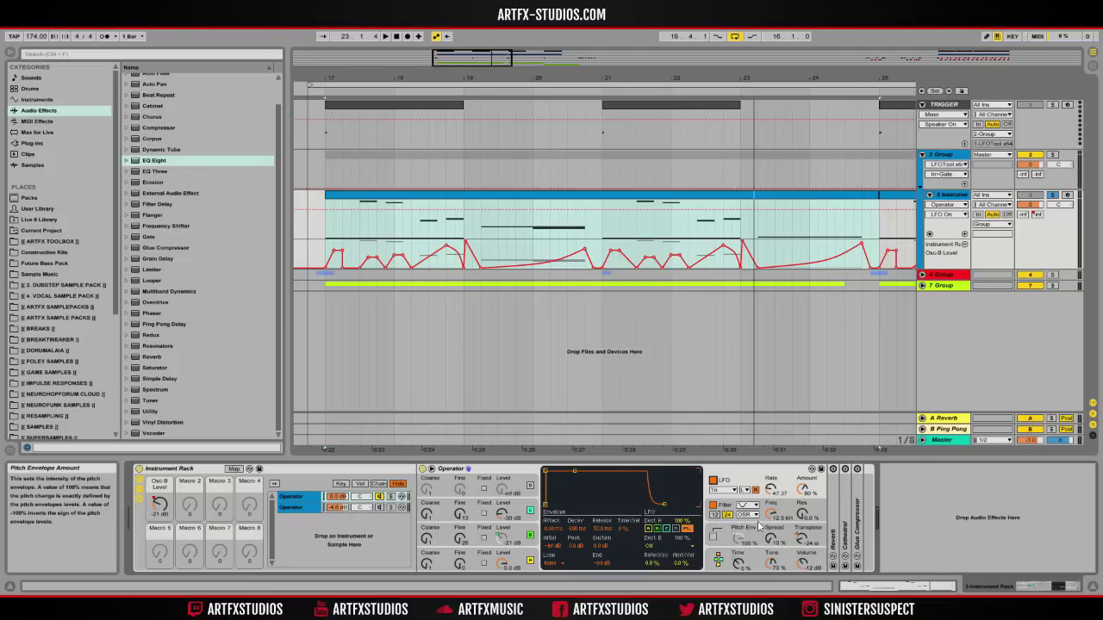
click(727, 506)
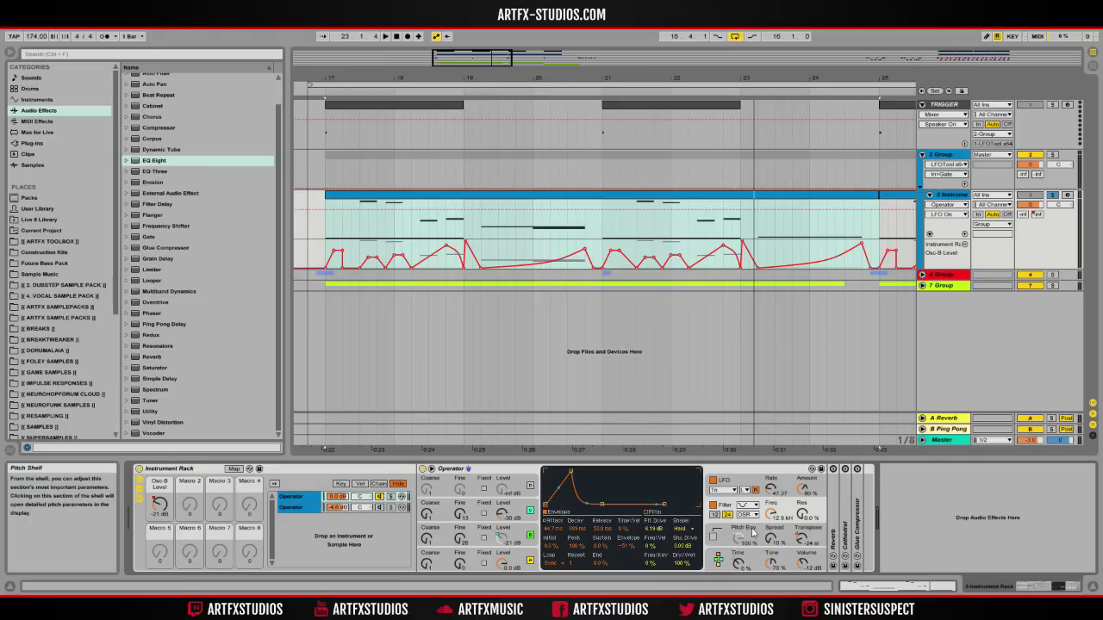
Switch on the first Operator's pitch envelope and review its destinations along with the global voice settings
click(714, 537)
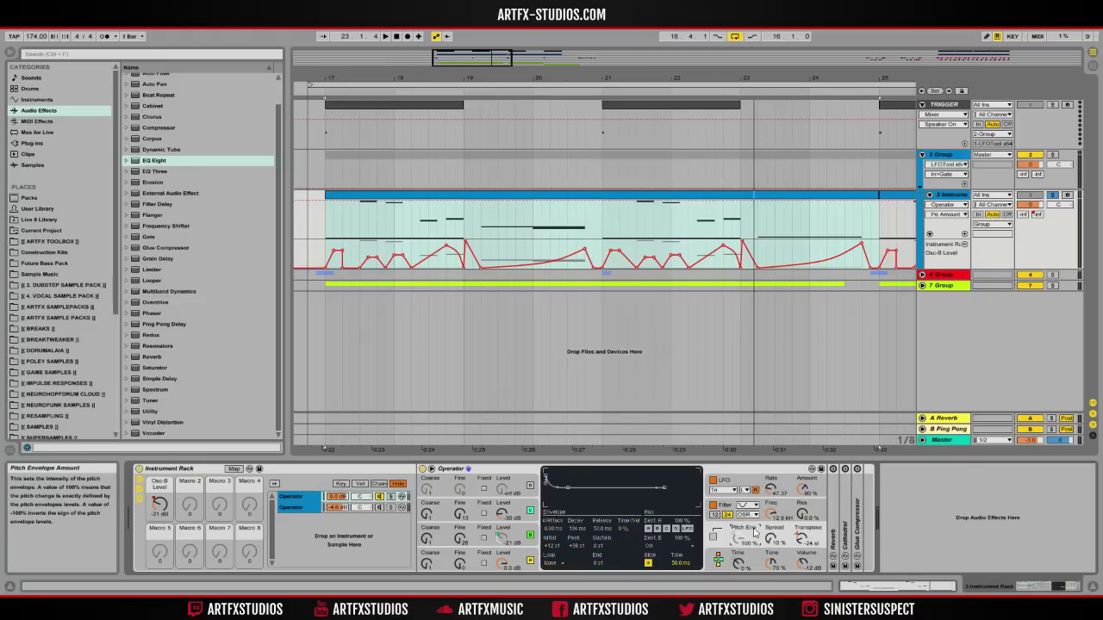
click(715, 537)
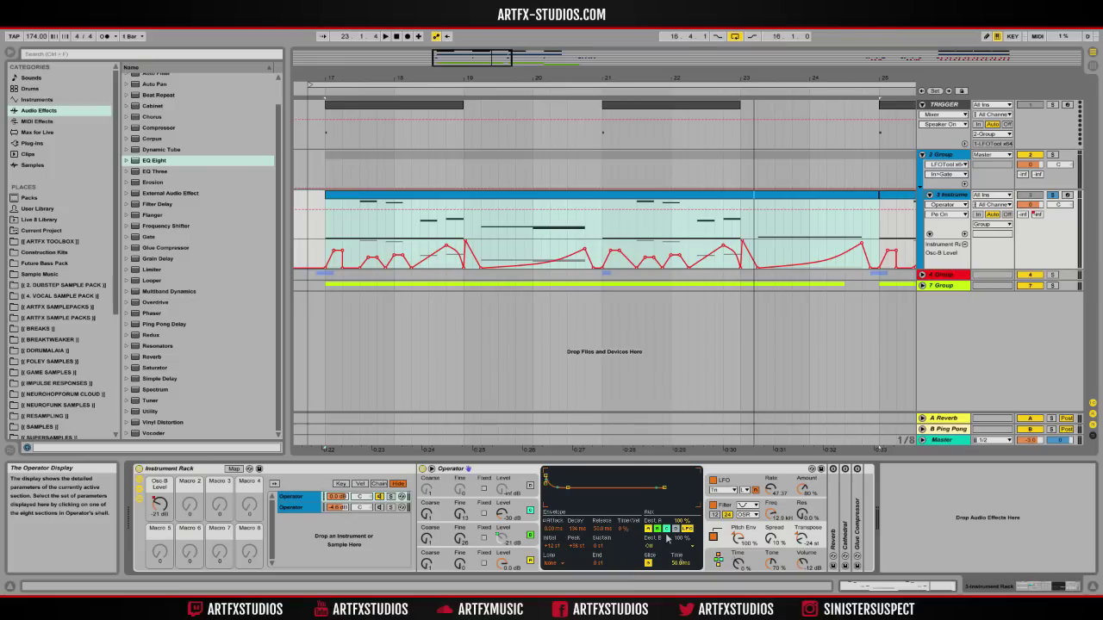
click(752, 559)
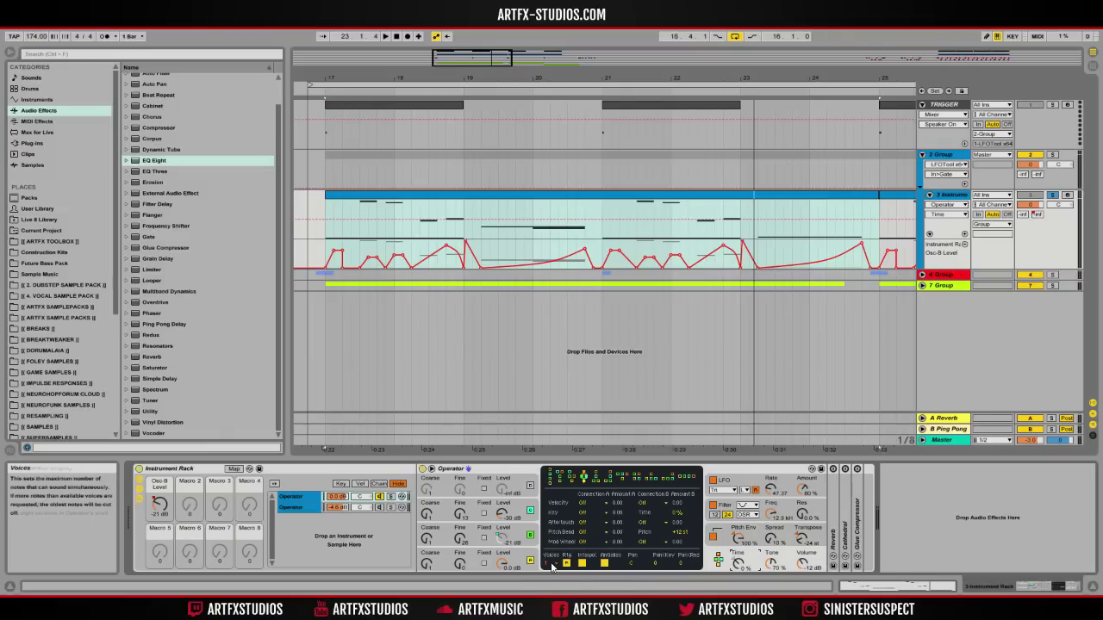
click(738, 538)
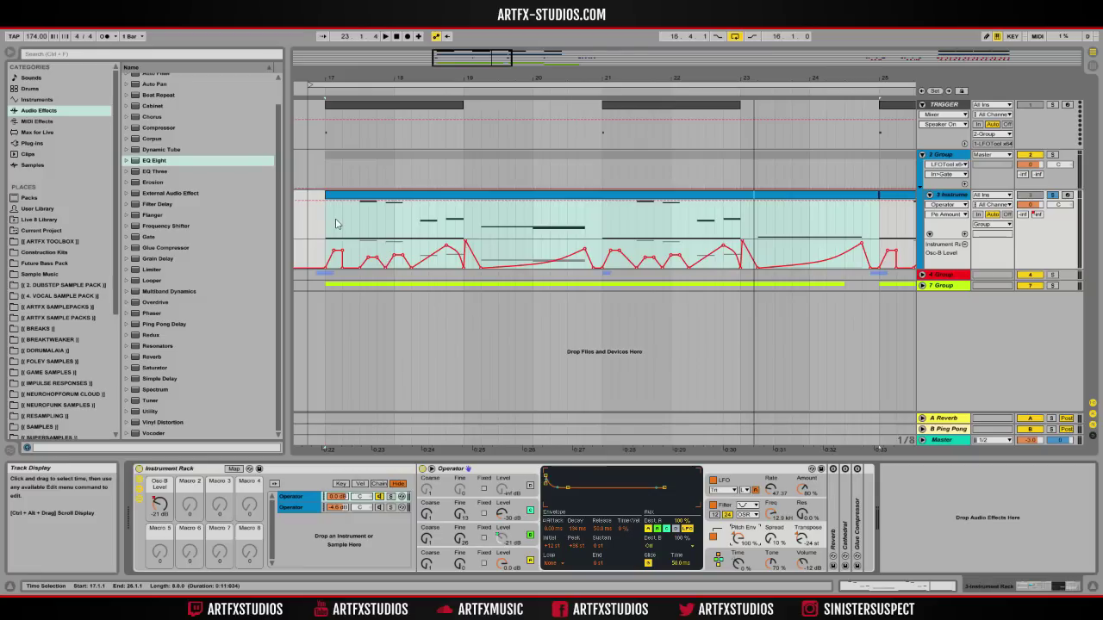
Check the notes from 17.3 to 18.1 against the pitch envelope, and show the LFO settings again
drag(360, 222, 398, 226)
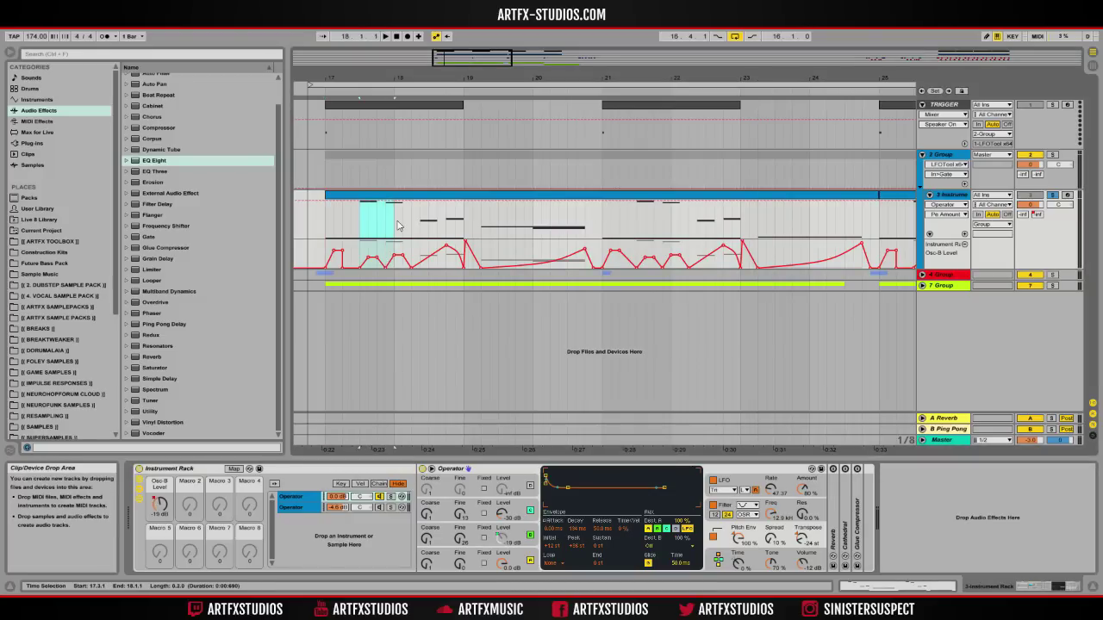
click(328, 221)
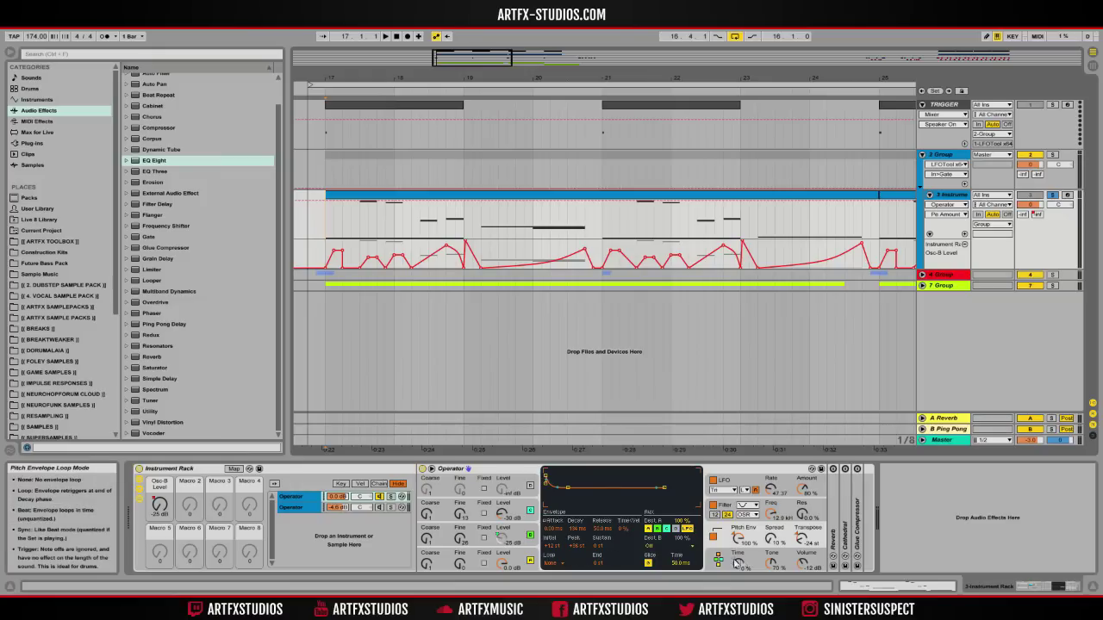
click(717, 512)
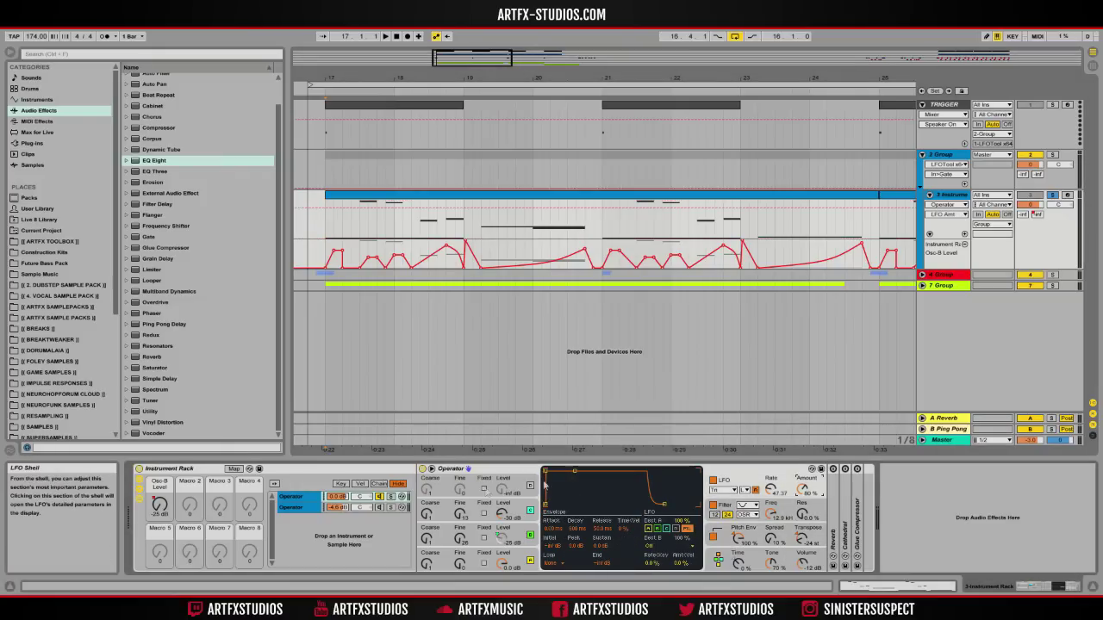
Switch off the second Operator's filter while its chain is soloed, and return to the first Operator chain with its Reverb unfolded
click(307, 508)
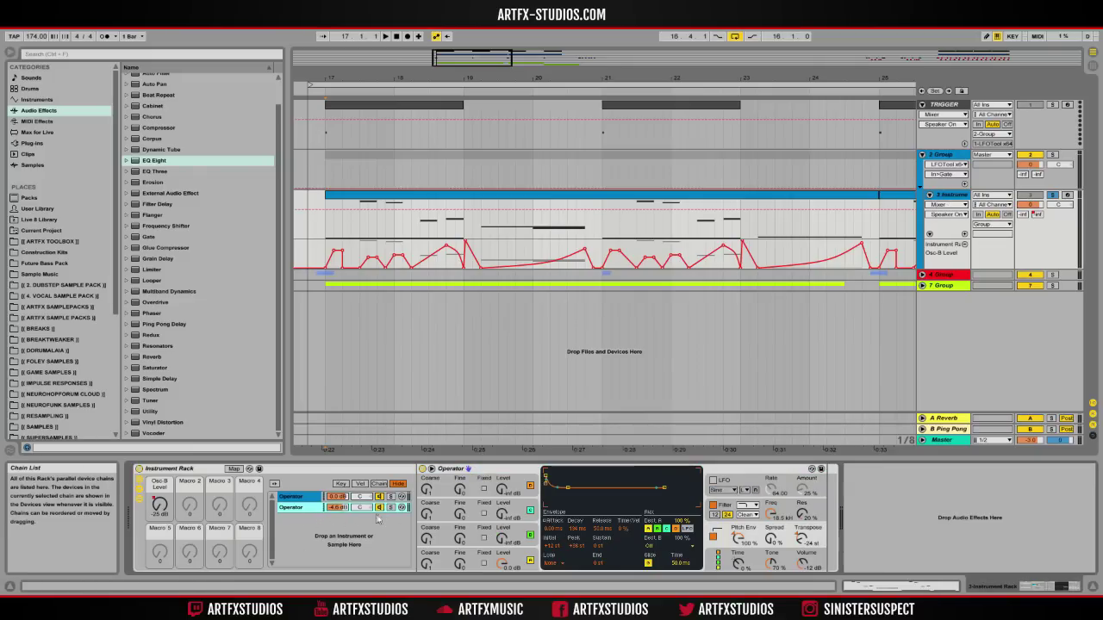
click(390, 507)
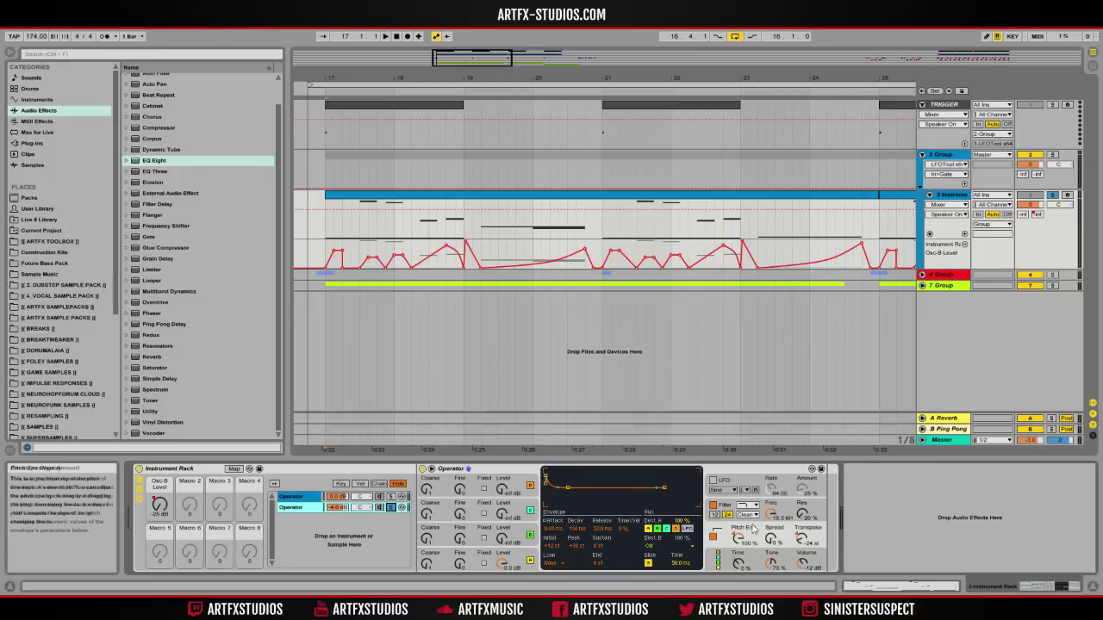
click(723, 516)
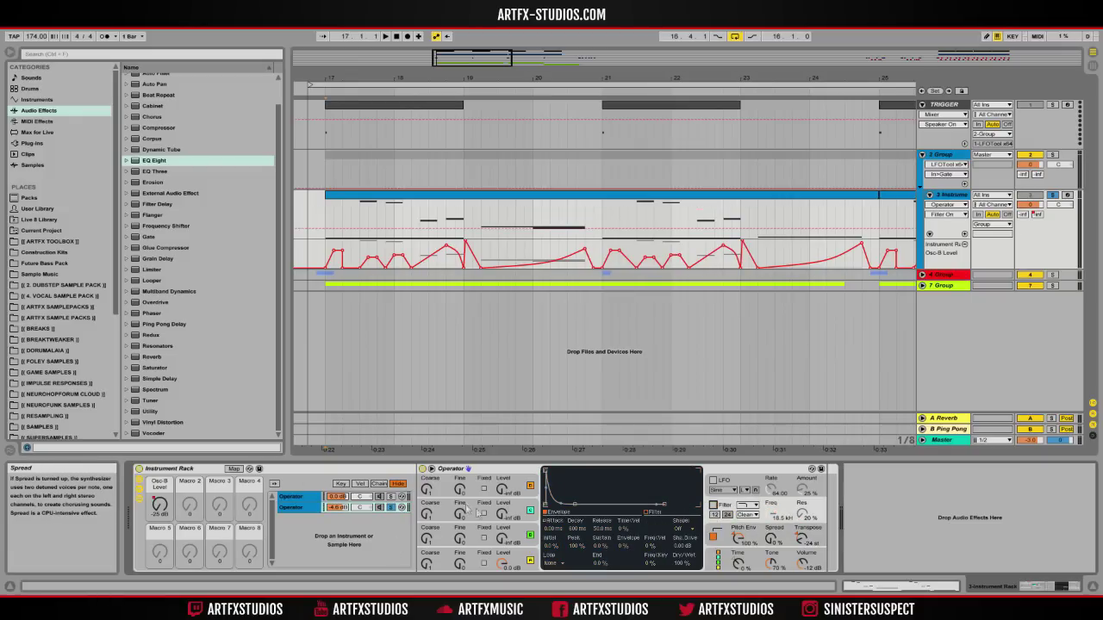
click(391, 507)
click(303, 506)
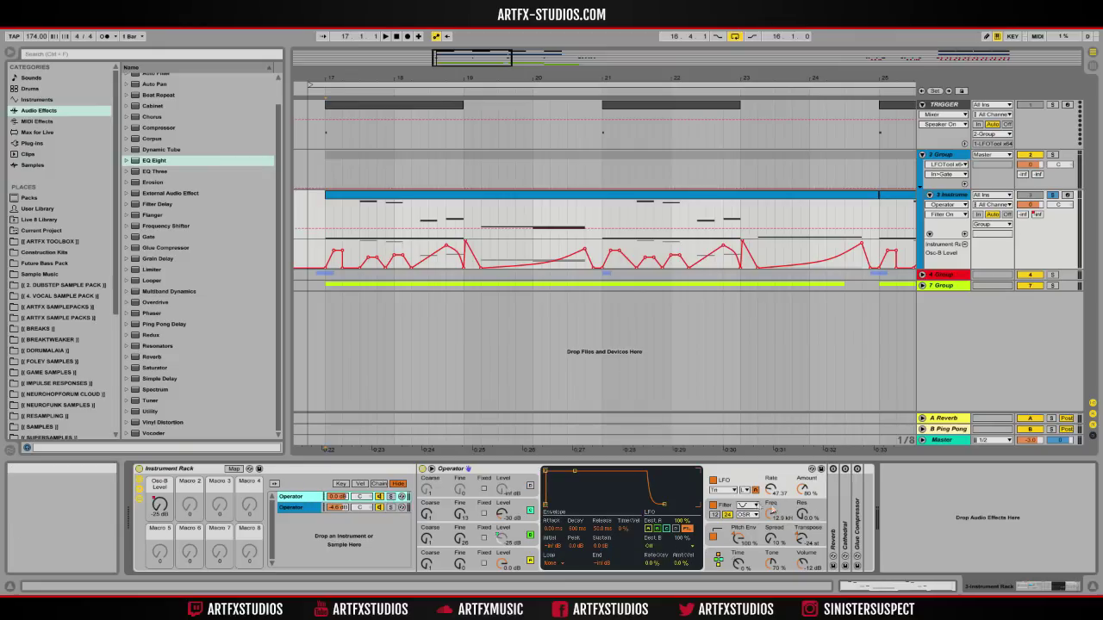
double_click(834, 513)
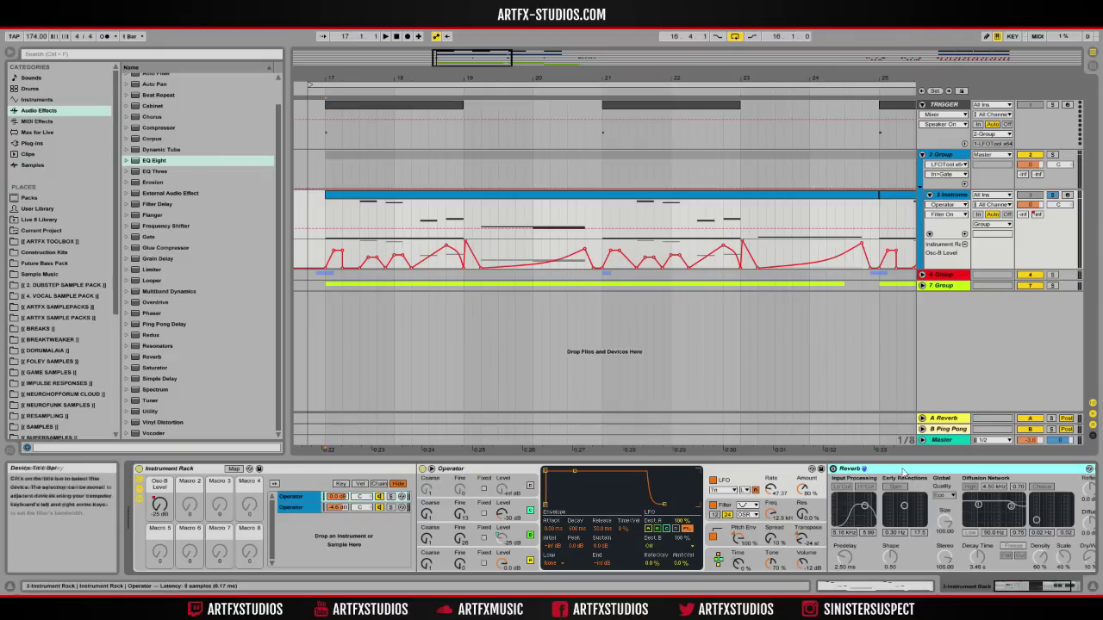
Show every automated envelope of the bass track in its own lane and highlight bars 29 to 33 of the Ping Pong Delay send automation
click(608, 193)
key(minus)
key(minus)
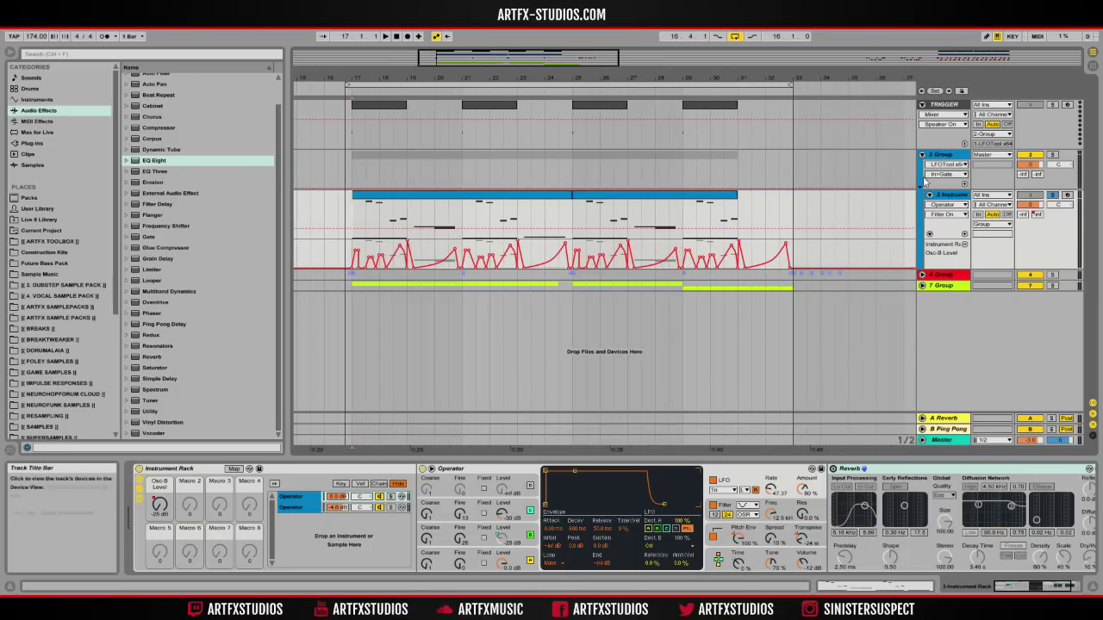
right_click(956, 199)
click(1017, 384)
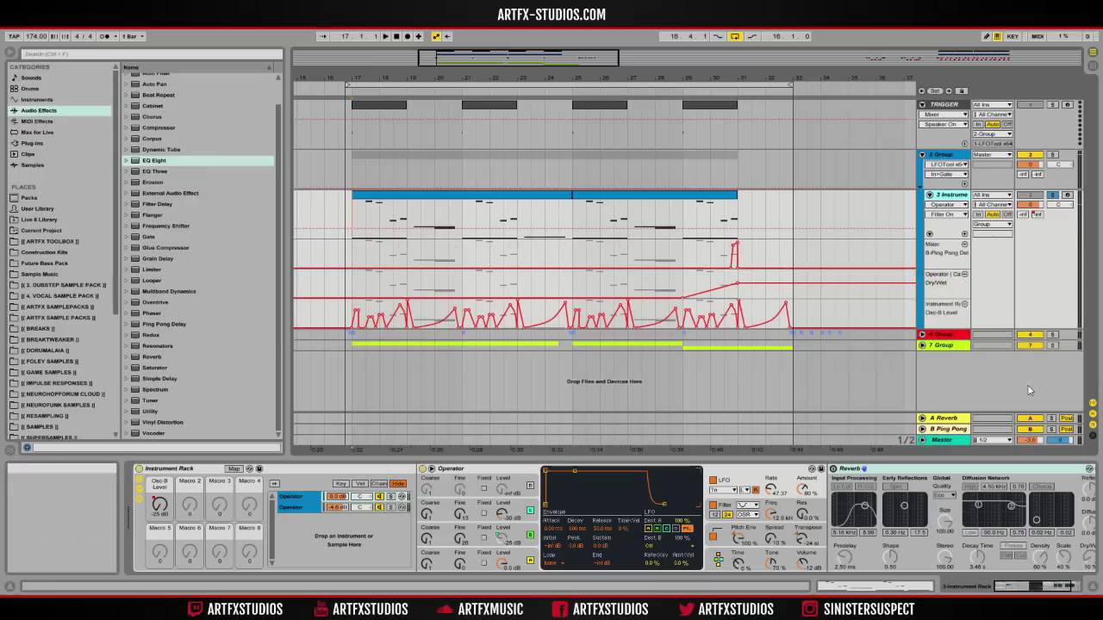
click(679, 296)
drag(683, 255, 793, 263)
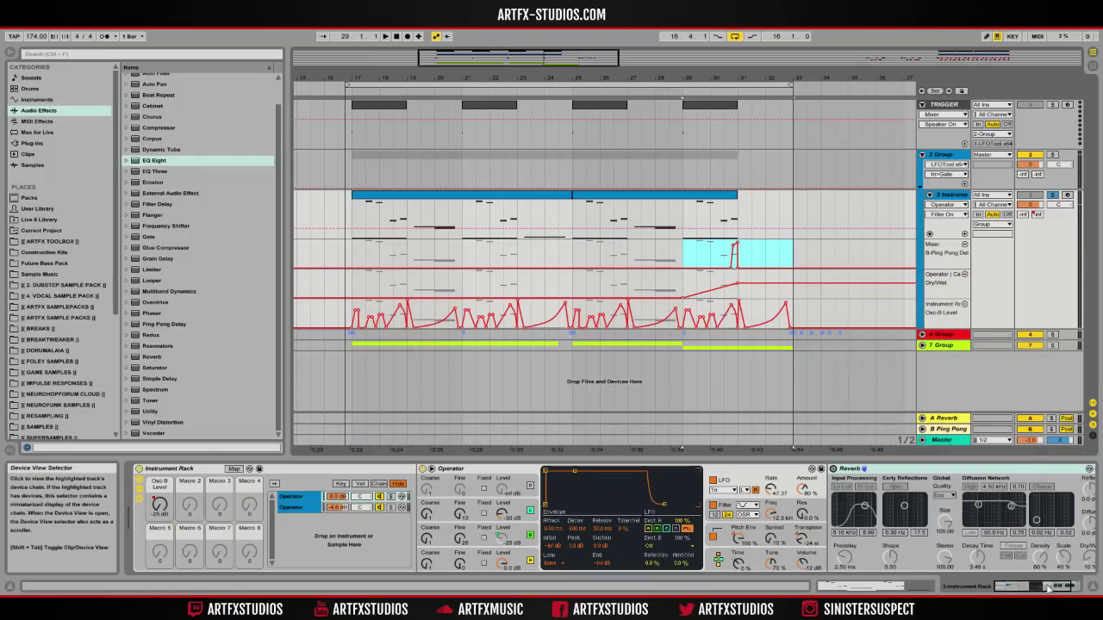
Switch on the Reverb, unfold Cathedral to review its settings, and unfold and switch on the Glue Compressor
click(862, 469)
key(0)
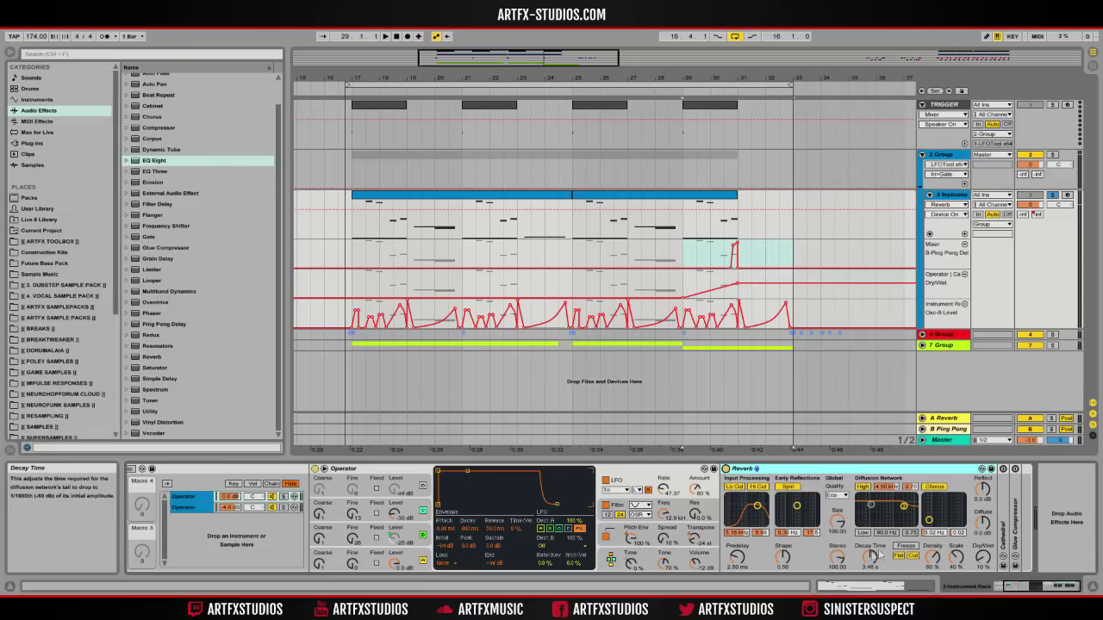
double_click(1004, 515)
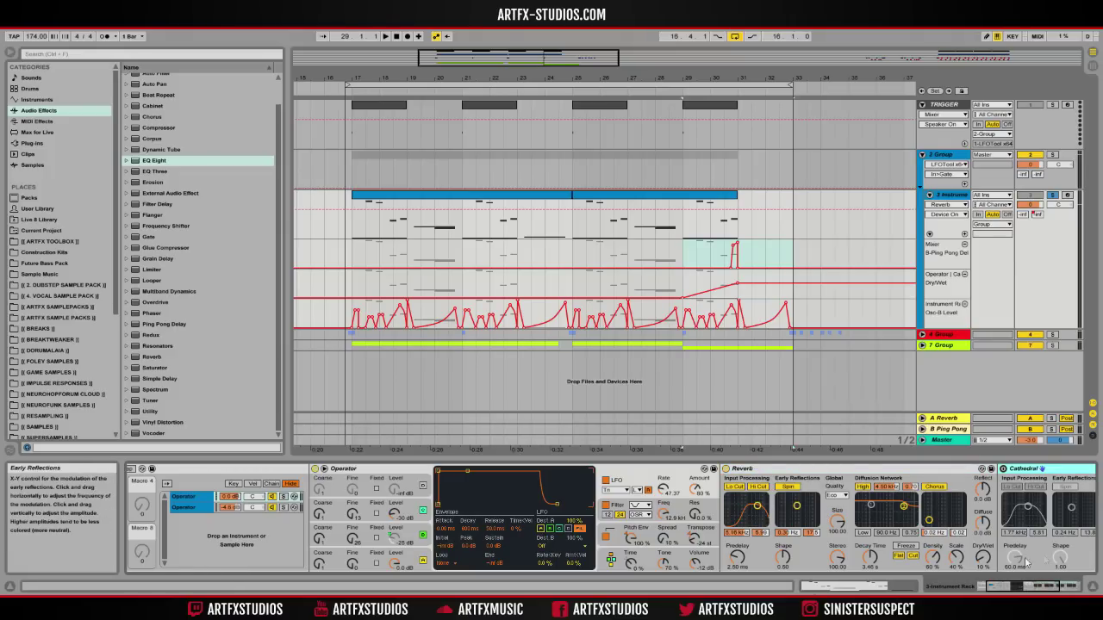
scroll(1015, 505, down, 5)
double_click(1015, 505)
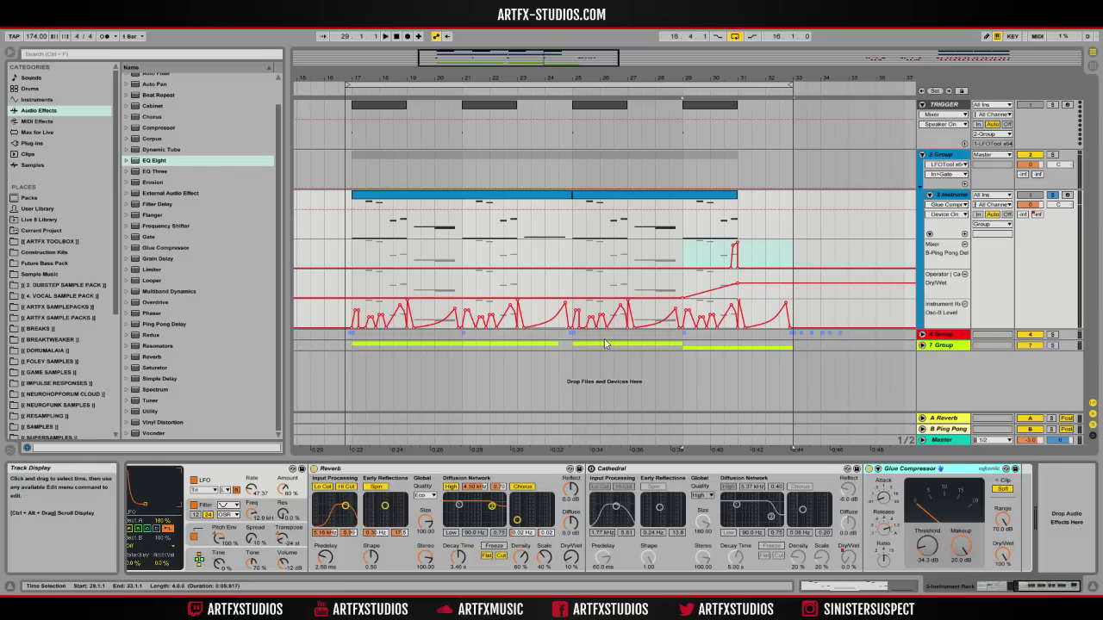
Examine the gaps around the long notes at 19.1 to 19.2, 20.4 to 21.1 and 23.1 to 23.2
click(412, 240)
key(plus)
key(plus)
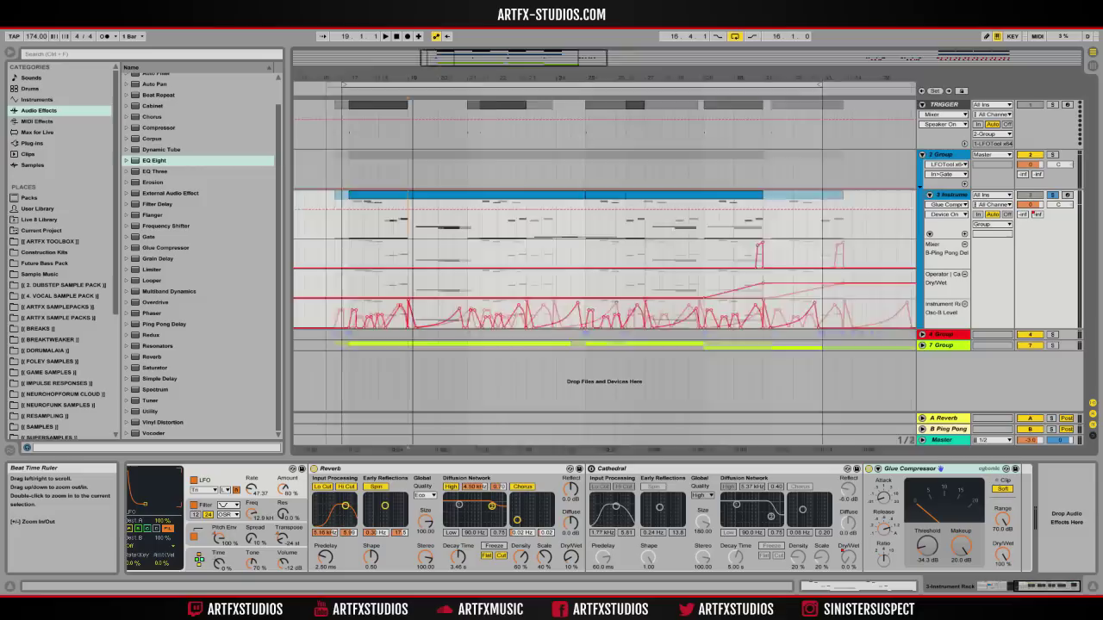
drag(438, 231, 458, 234)
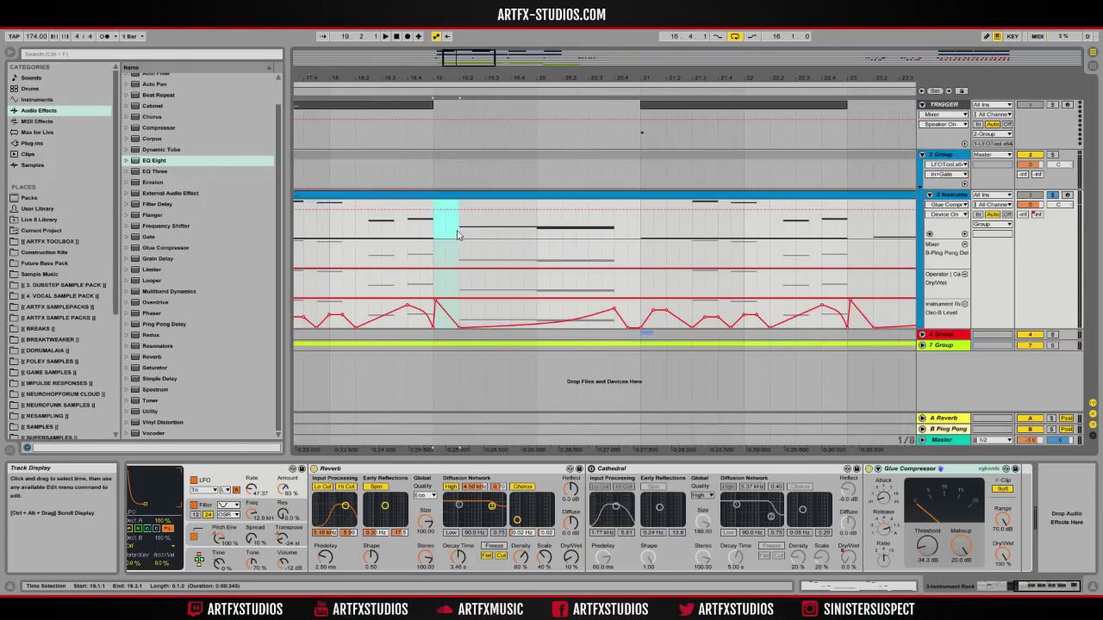
drag(617, 236, 642, 239)
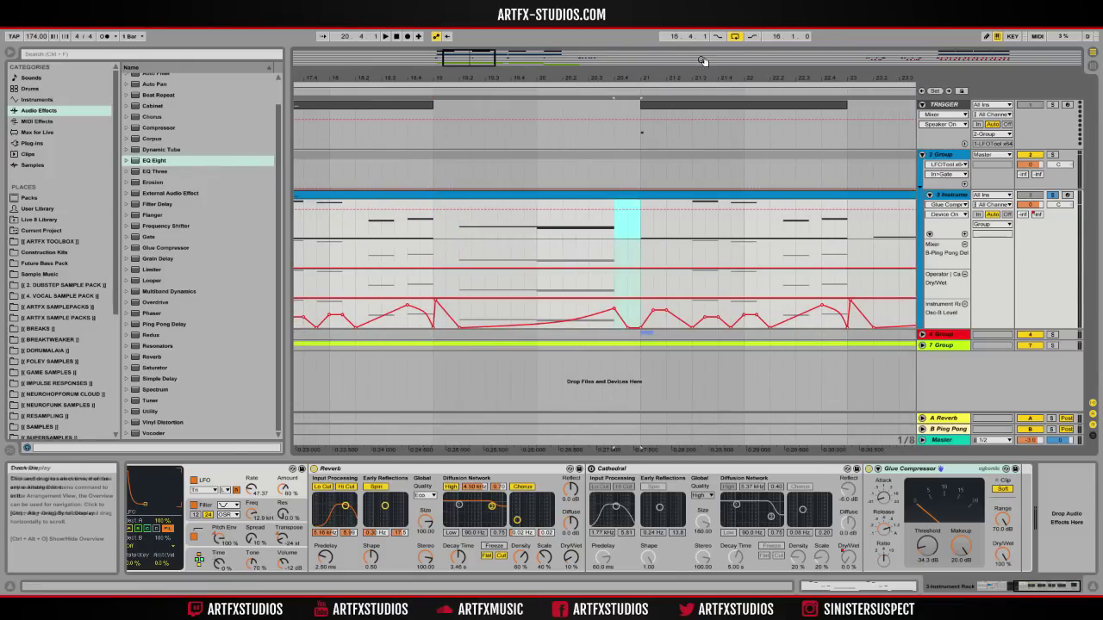
drag(763, 79, 520, 102)
drag(610, 228, 634, 230)
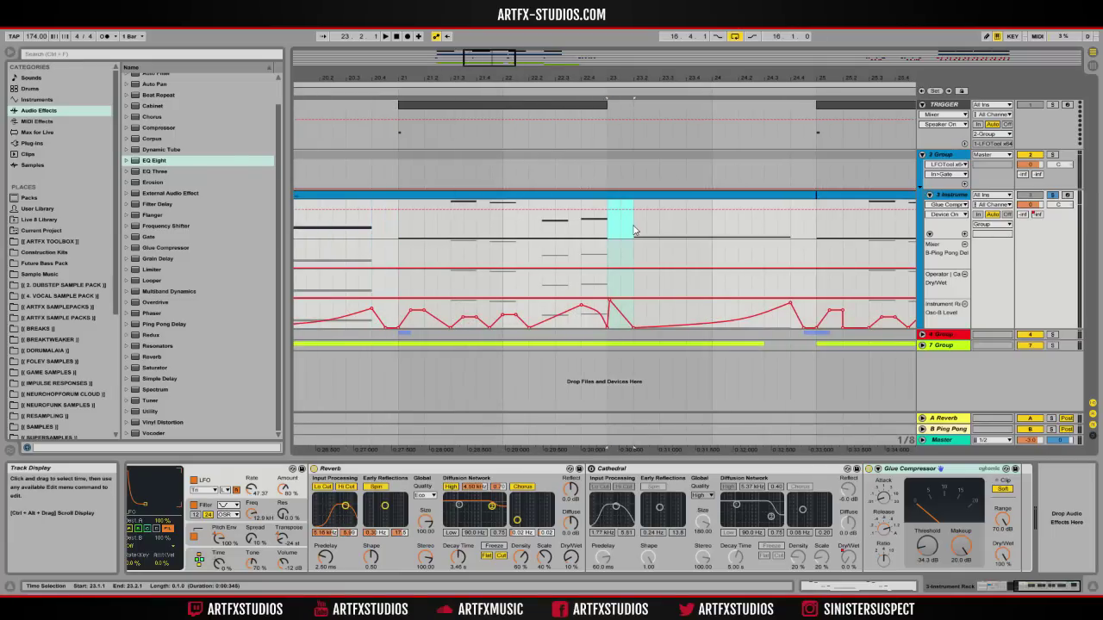
drag(620, 78, 620, 43)
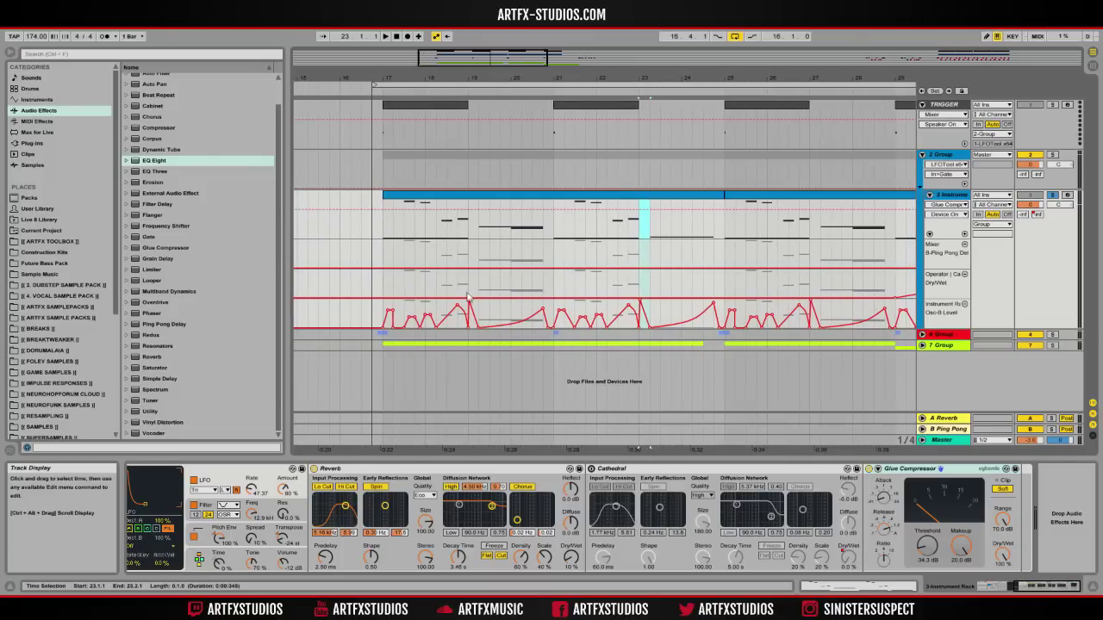
Audition the bass from bar 17 with the Glue Compressor off and with it on
click(385, 217)
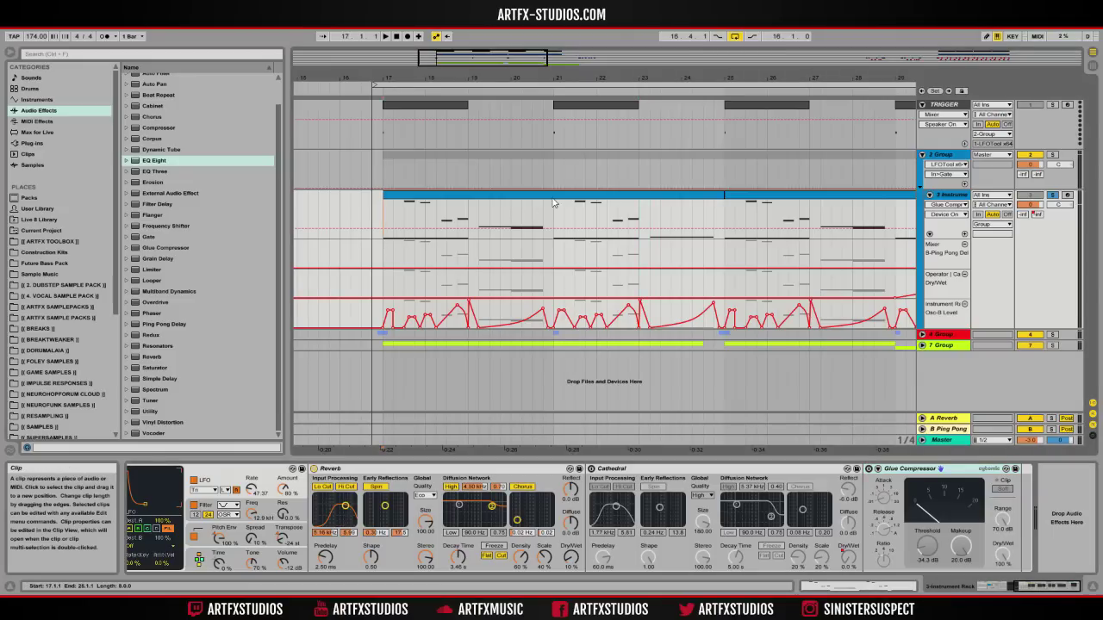
key(space)
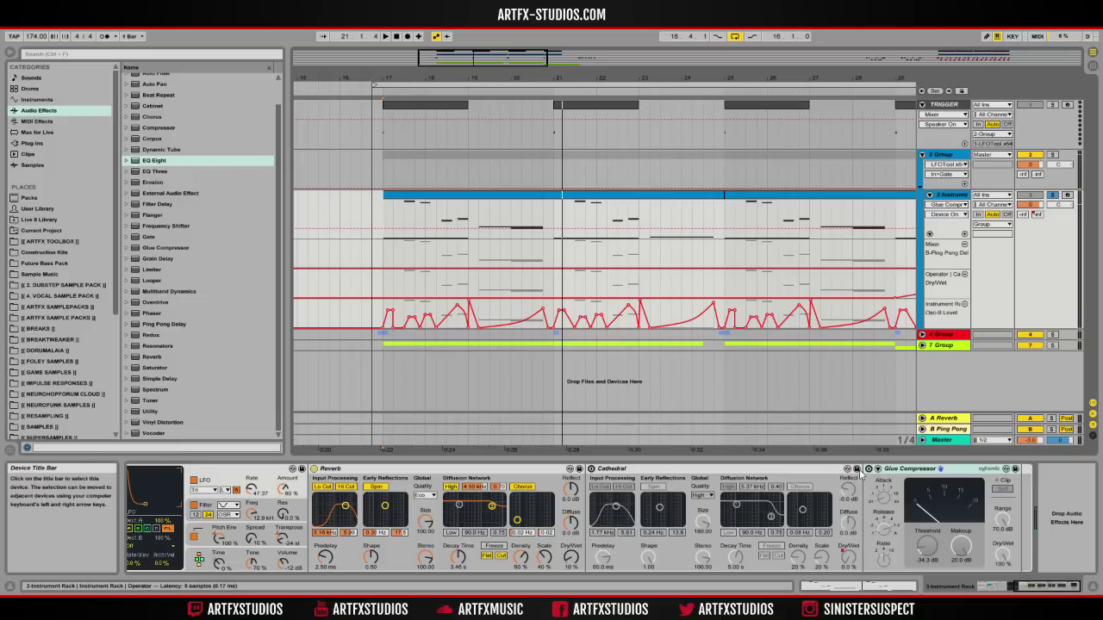
click(410, 240)
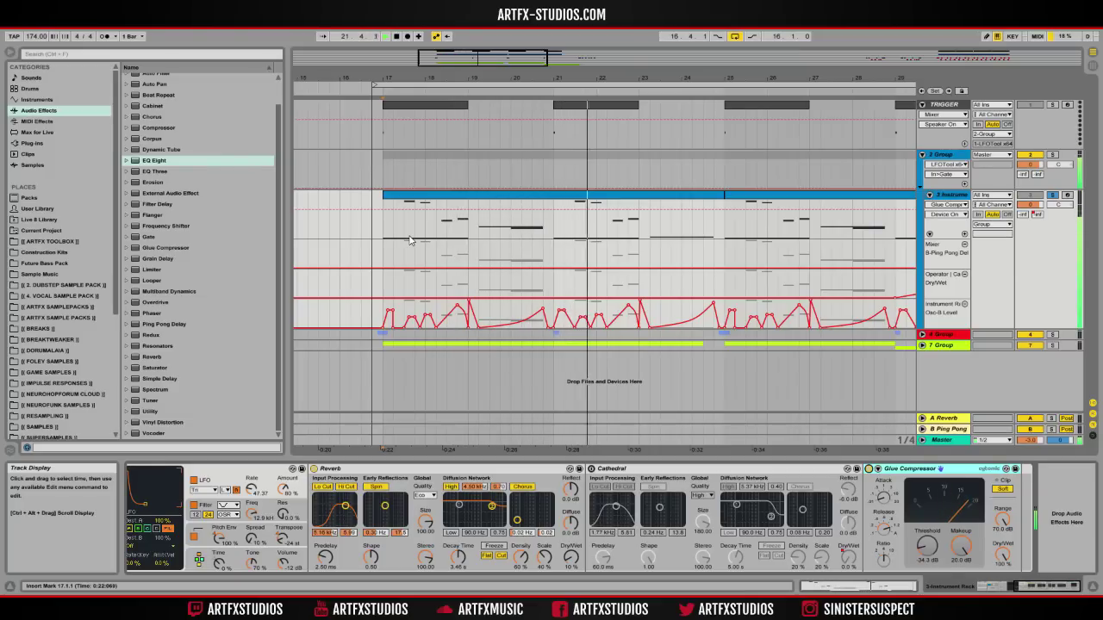
key(space)
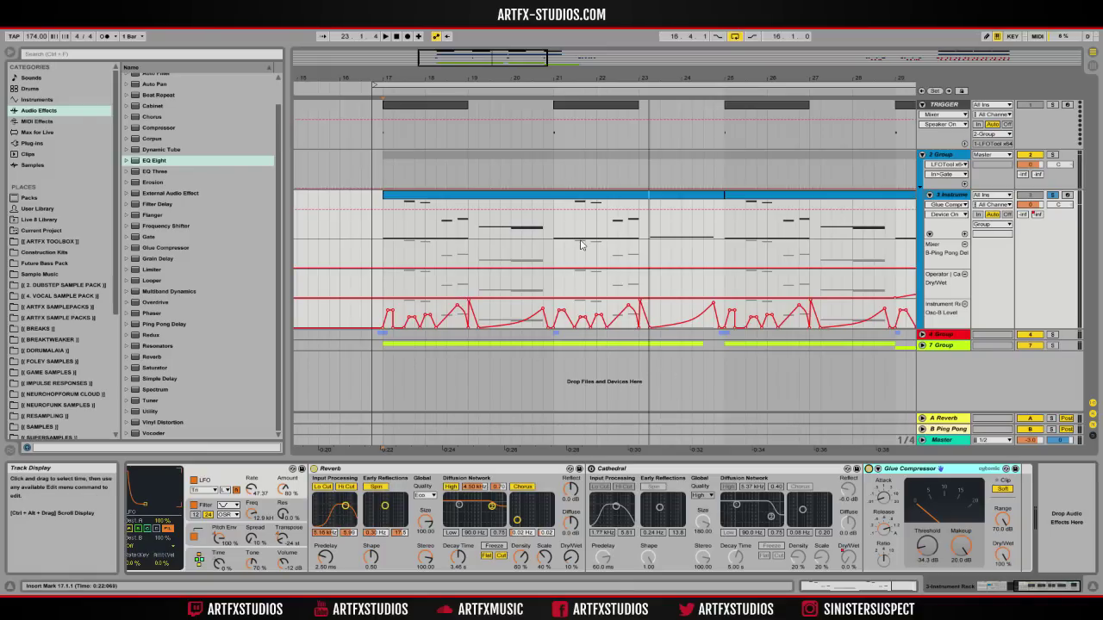
Compare the busy phrase from 17.1 to 19.1 with the gap from 19.1 to 19.2 on the bass track
mouse_move(473, 232)
mouse_down()
mouse_move(451, 237)
mouse_move(468, 235)
mouse_up()
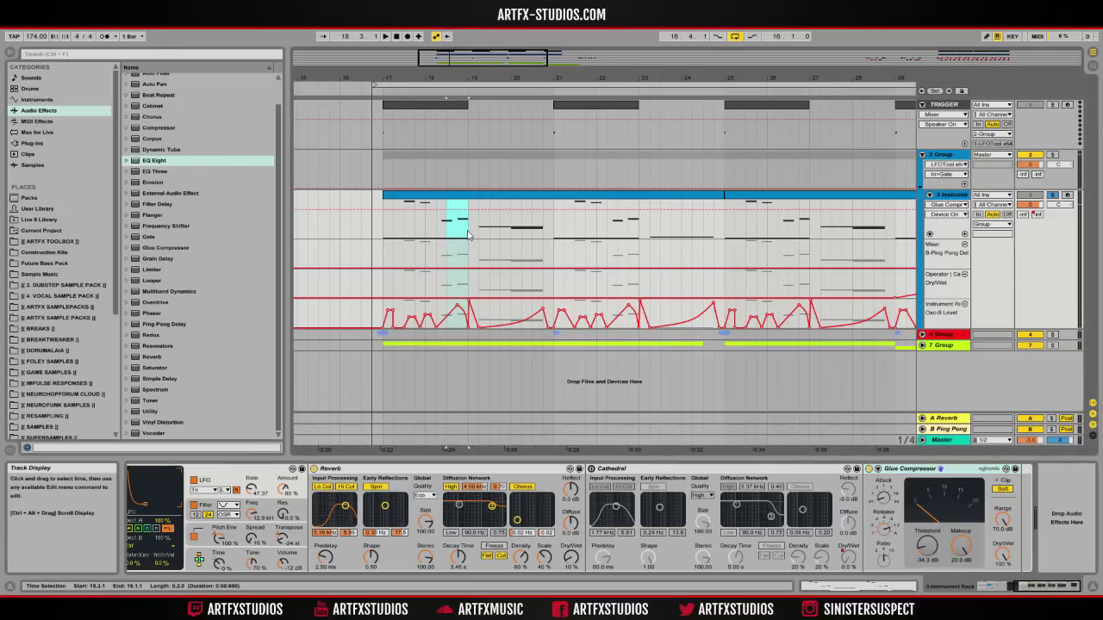
drag(387, 230, 466, 233)
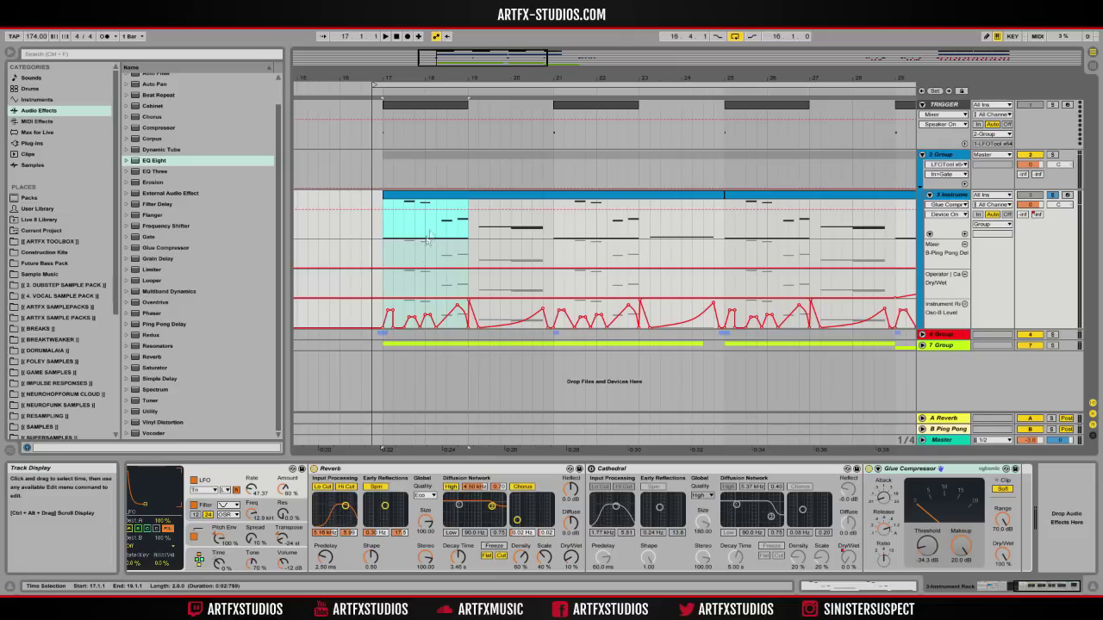
drag(473, 233, 480, 235)
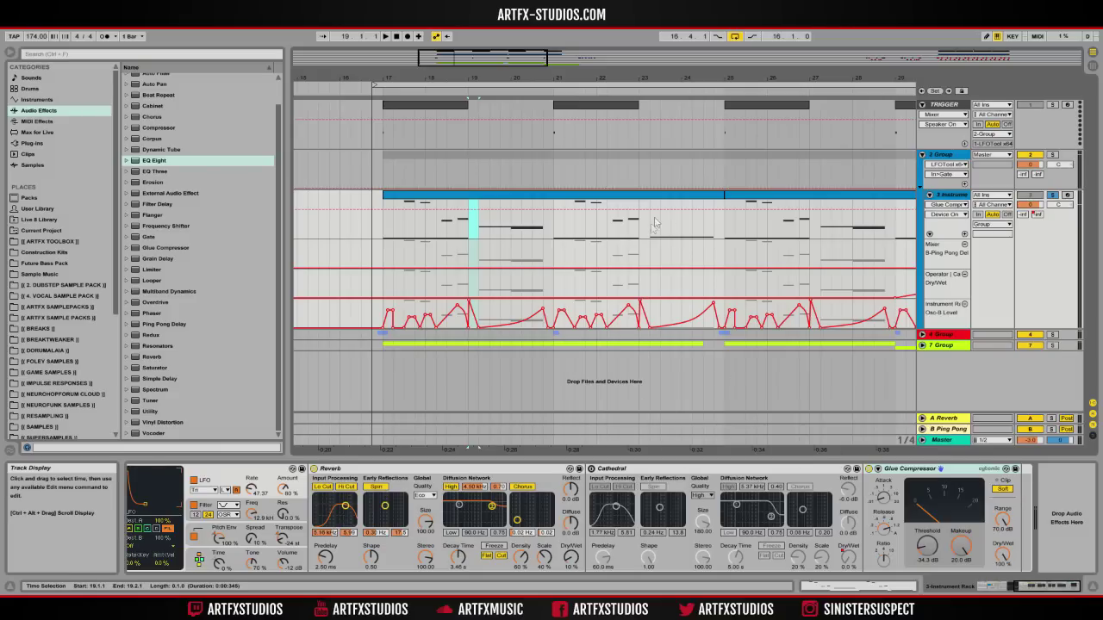
Examine Cathedral's Dry/Wet automation over the ramp from bar 29 and the section from bar 31 to 33
drag(698, 77, 739, 316)
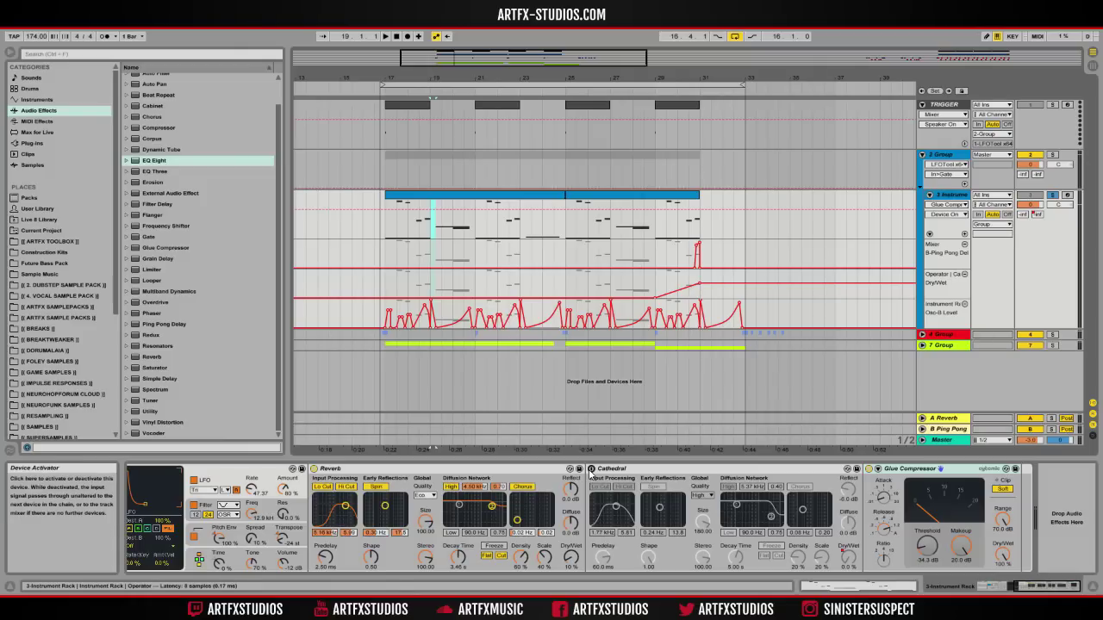
drag(657, 285, 710, 286)
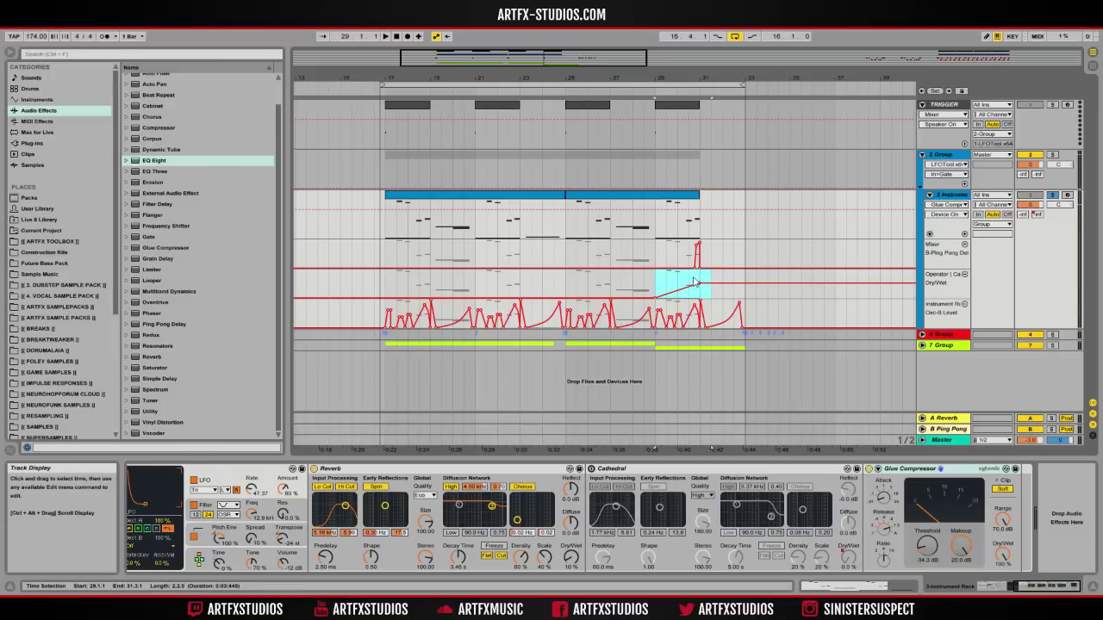
drag(700, 284, 747, 276)
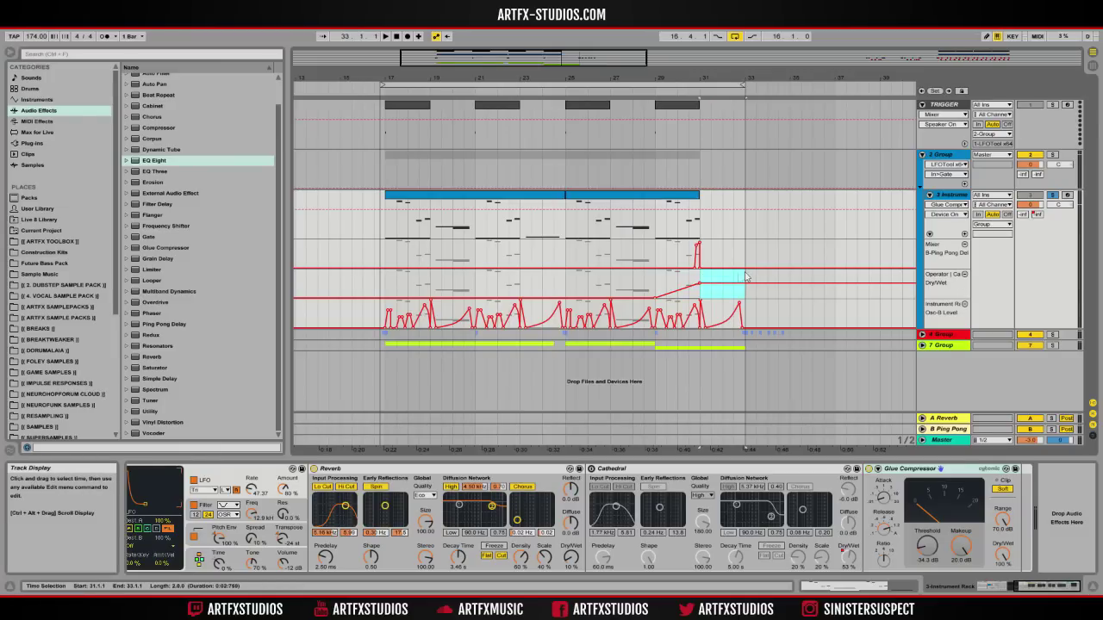
Switch on the Cathedral reverb and locate its preset, Cathedral.adv, among the Reverb Hall presets
click(646, 284)
click(627, 474)
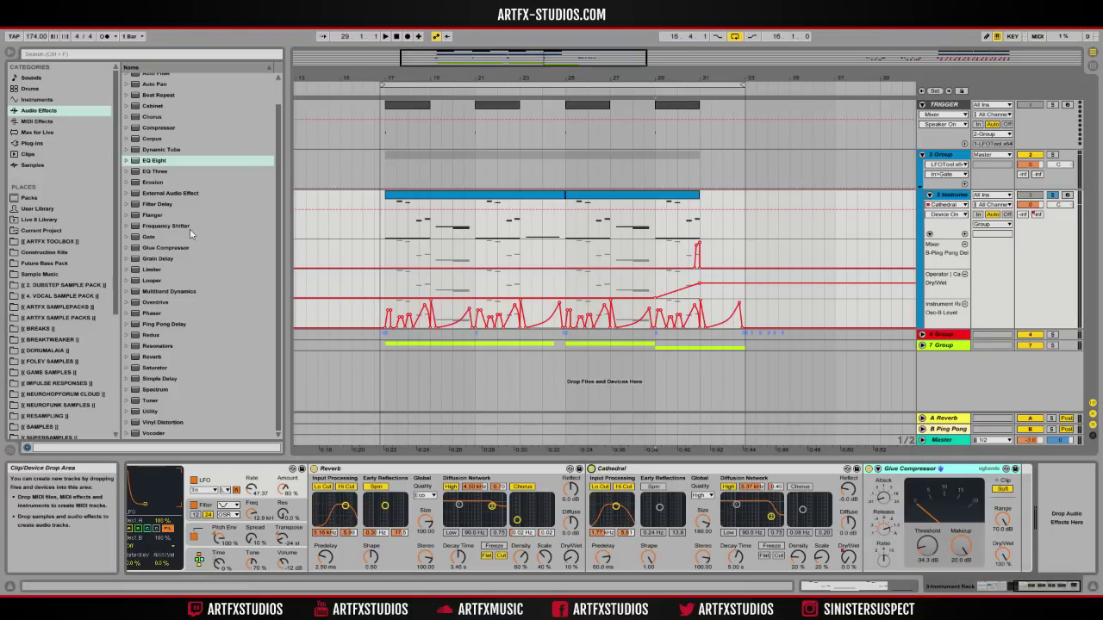
click(131, 360)
scroll(197, 328, down, 5)
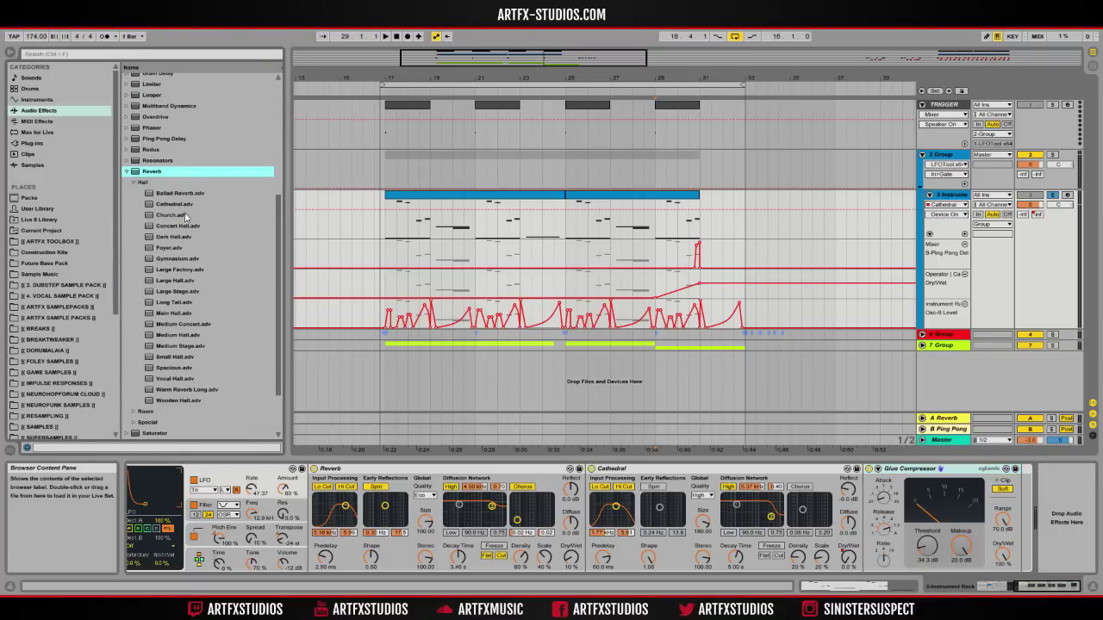
click(172, 204)
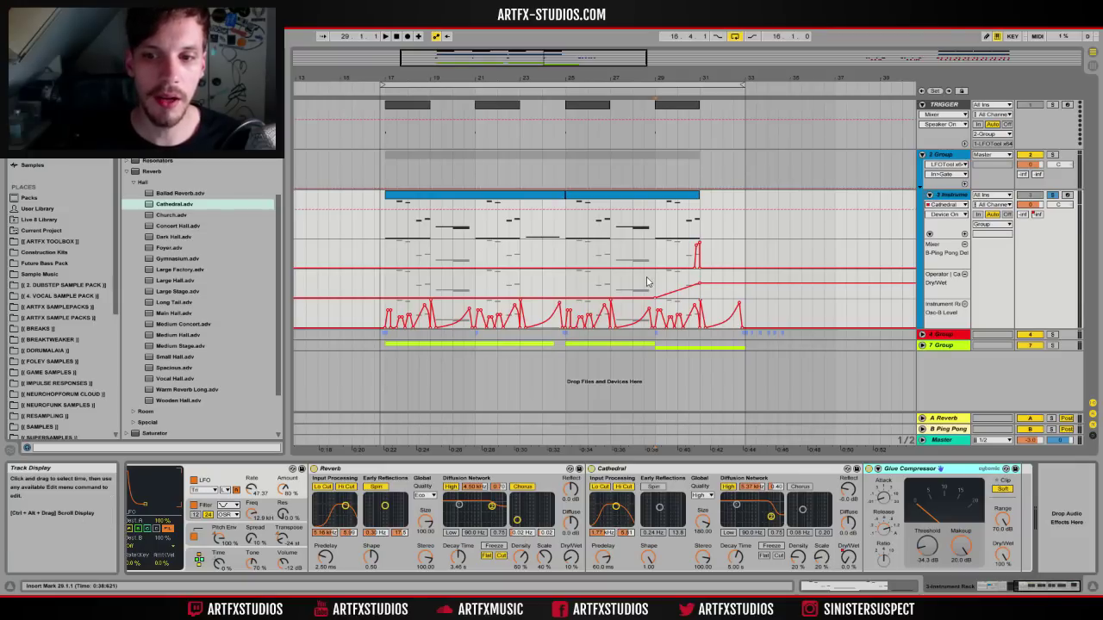
Highlight Cathedral's Dry/Wet ramp from bar 29 to 31, switch Cathedral off, and audition the bass from bar 29 without it
drag(655, 286, 703, 288)
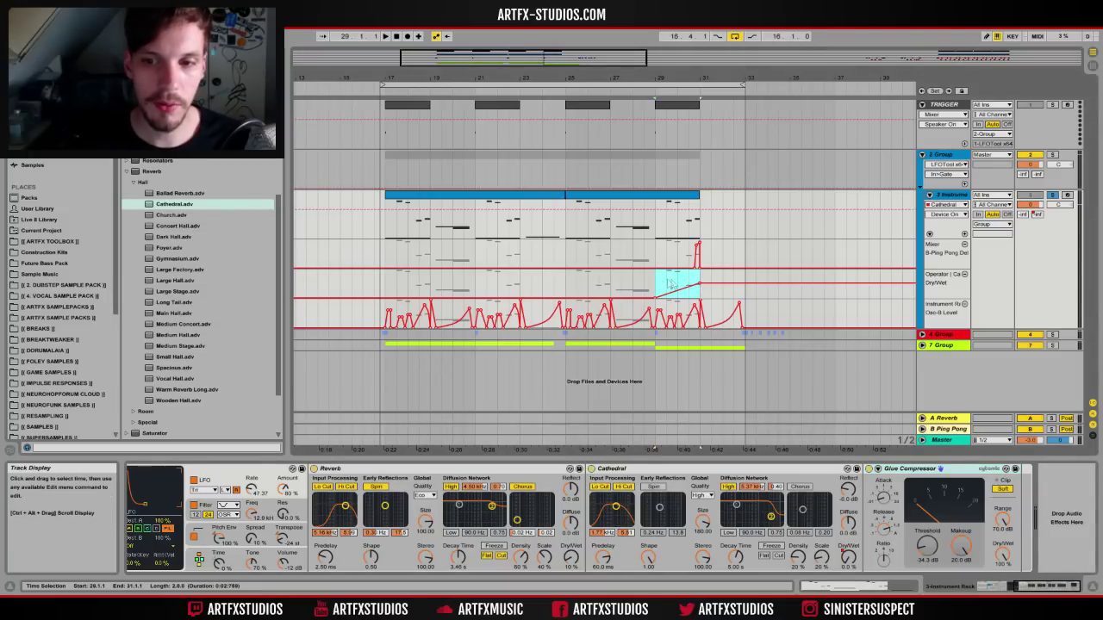
click(619, 469)
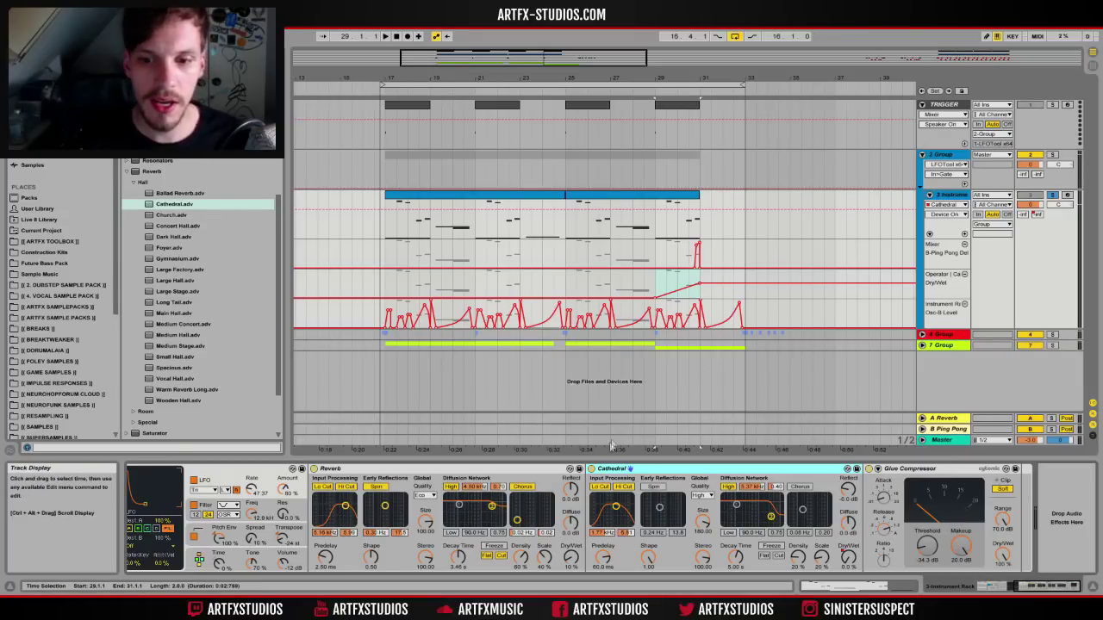
click(676, 267)
click(676, 268)
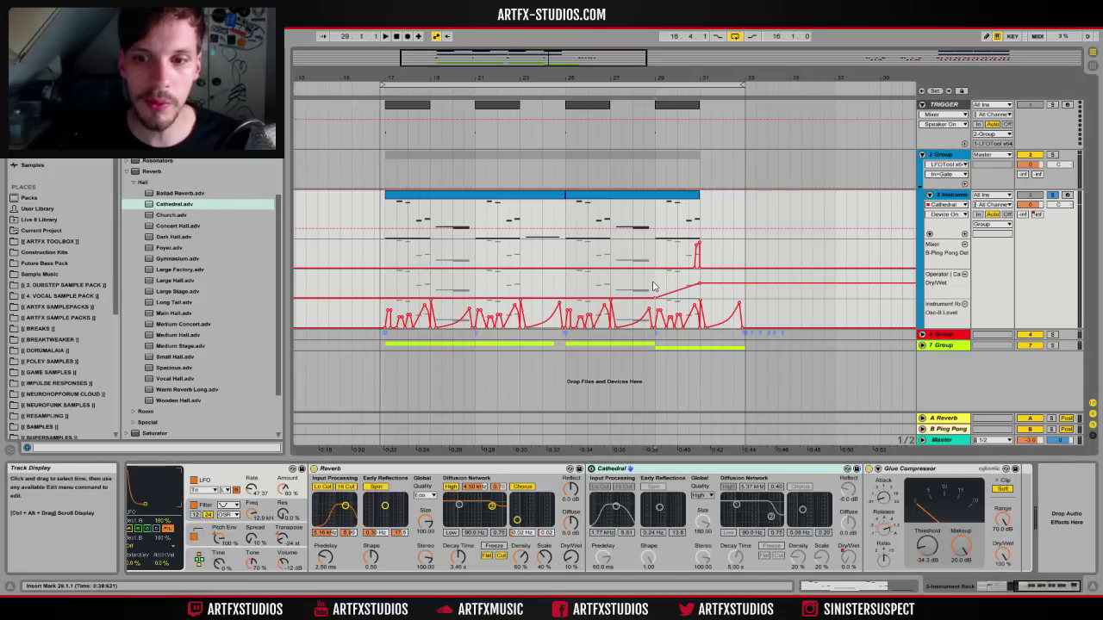
key(space)
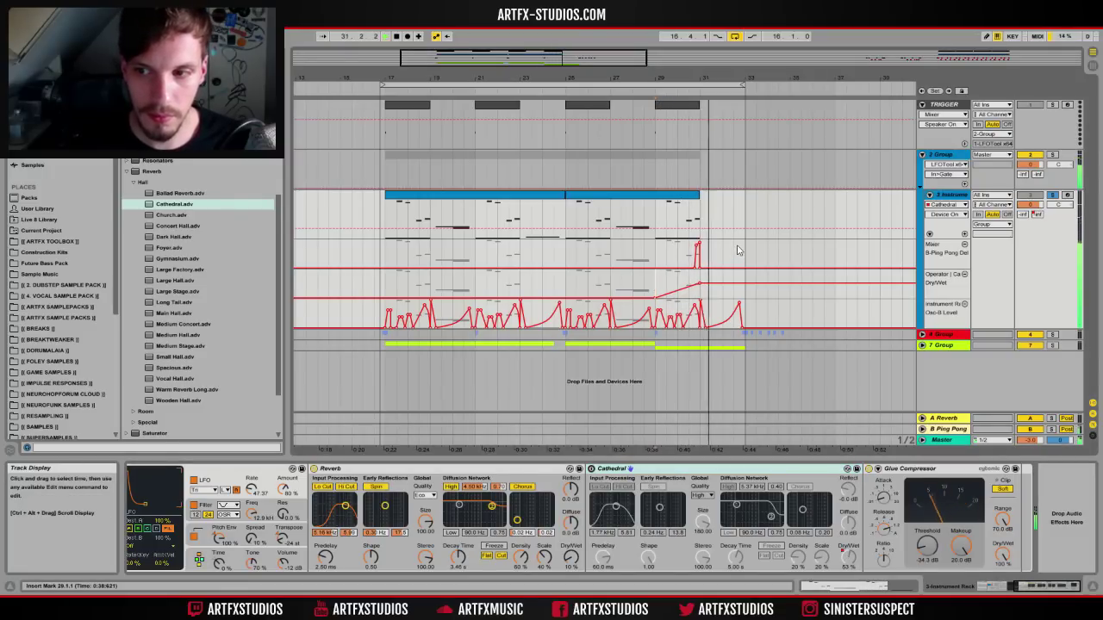
key(space)
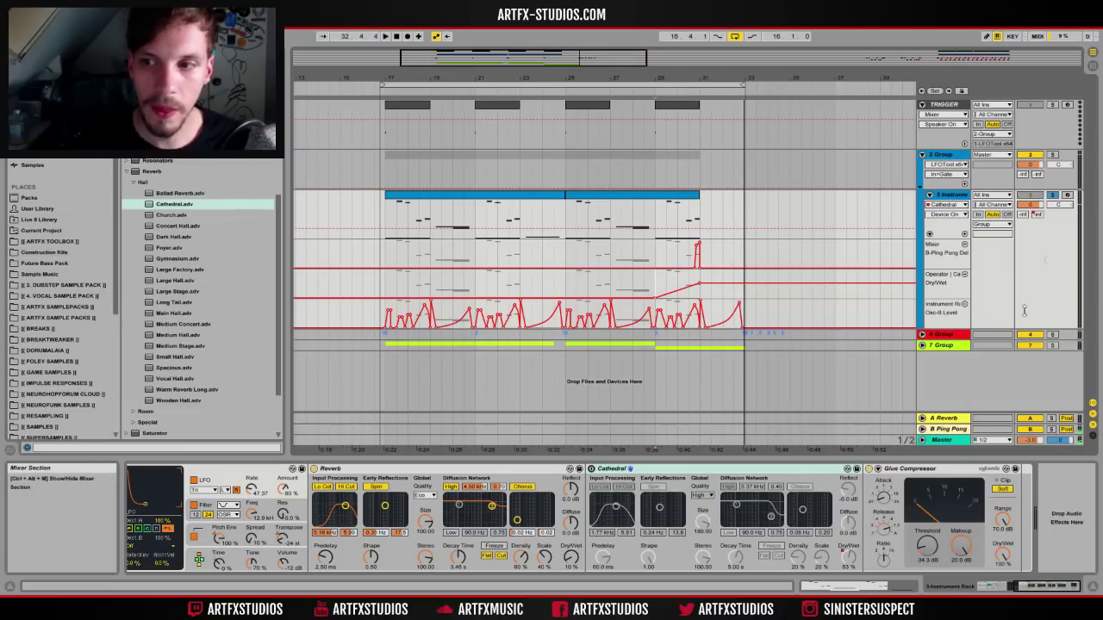
Mute the B Ping Pong return track and audition the bass from bar 29 without the delay
click(1031, 428)
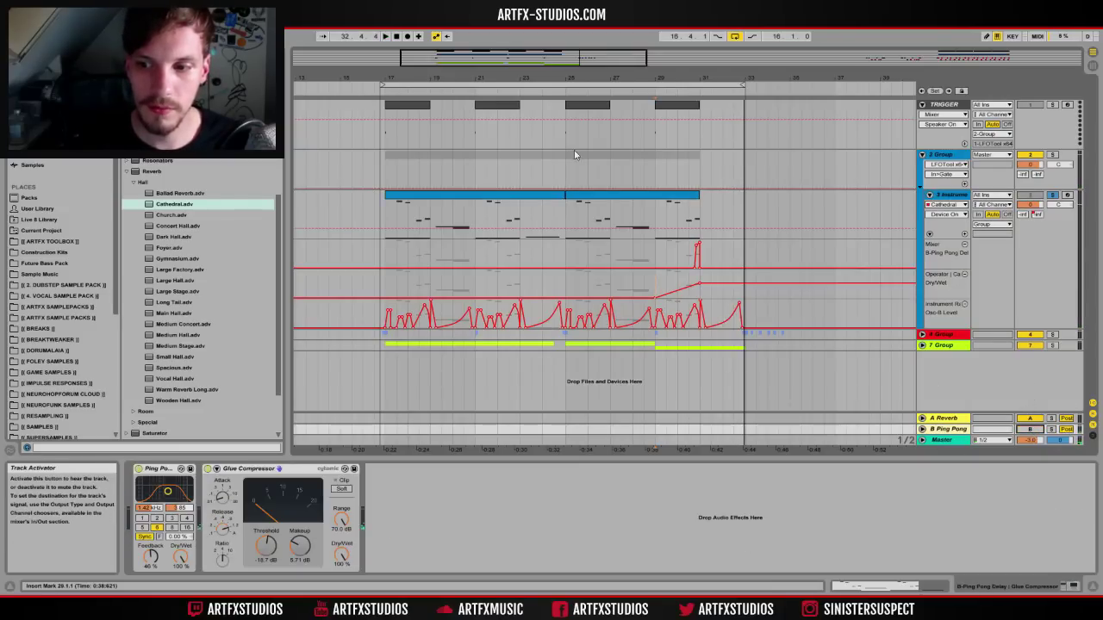
click(657, 156)
key(space)
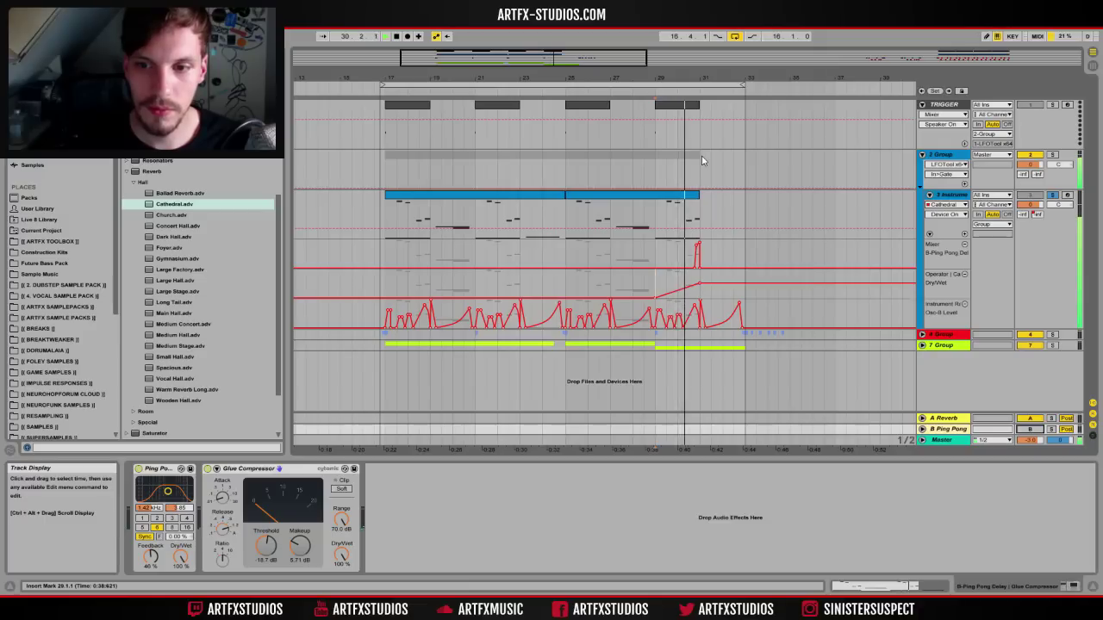
key(space)
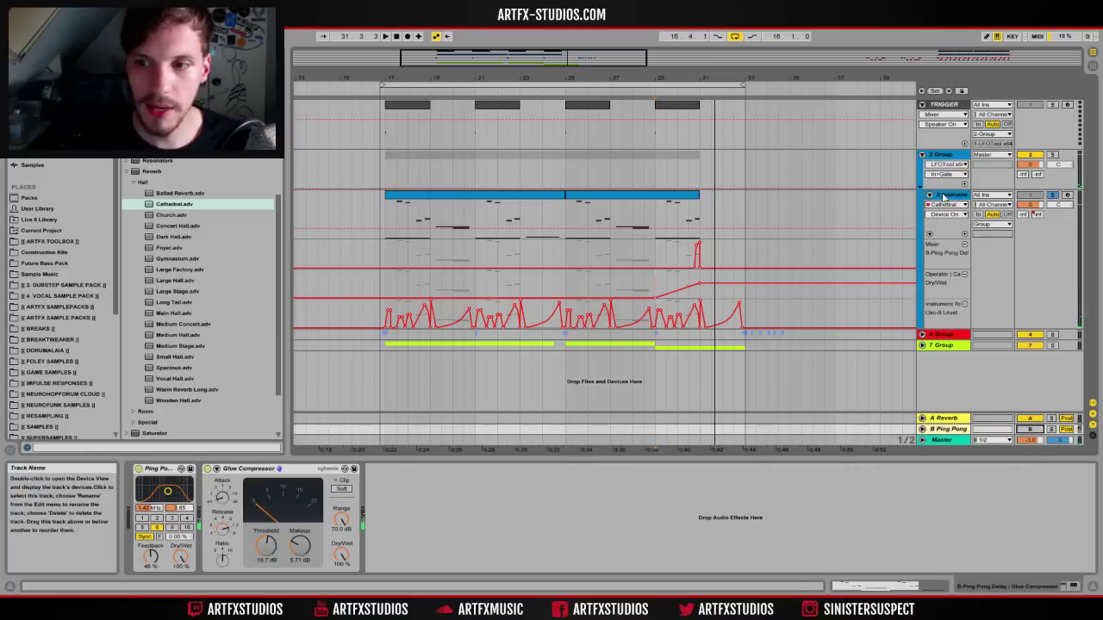
Switch the Cathedral reverb on again on the bass track and audition the bass from bar 29
click(603, 315)
click(591, 469)
click(660, 234)
key(space)
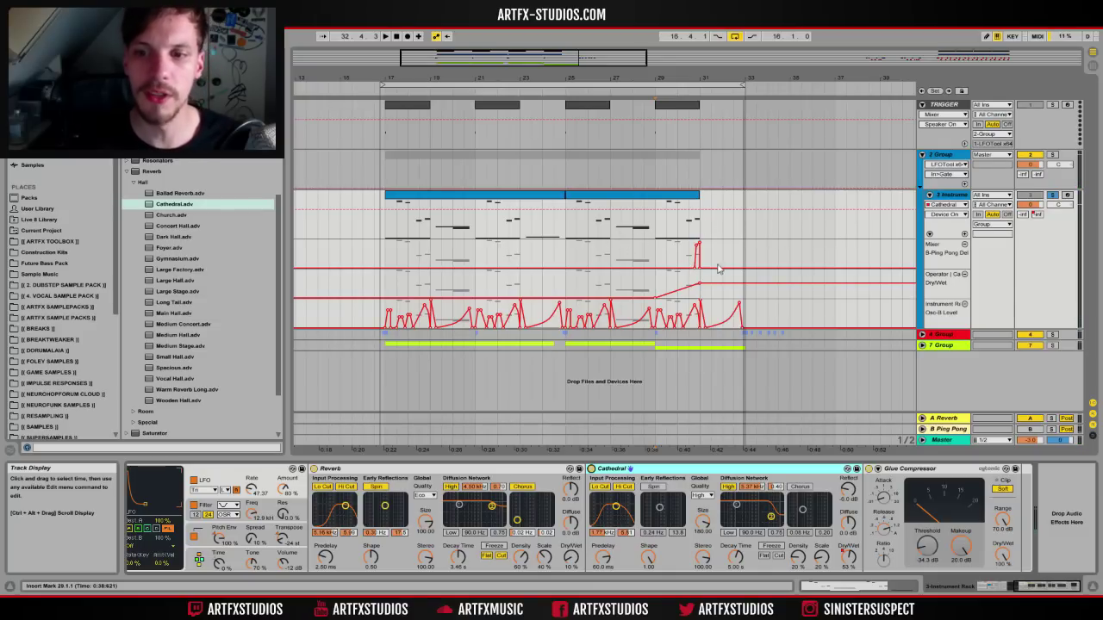
Compare the bass gap from bar 31 to 33 with the phrases from bar 29 to 31 and bar 17 to 18
drag(705, 230, 741, 231)
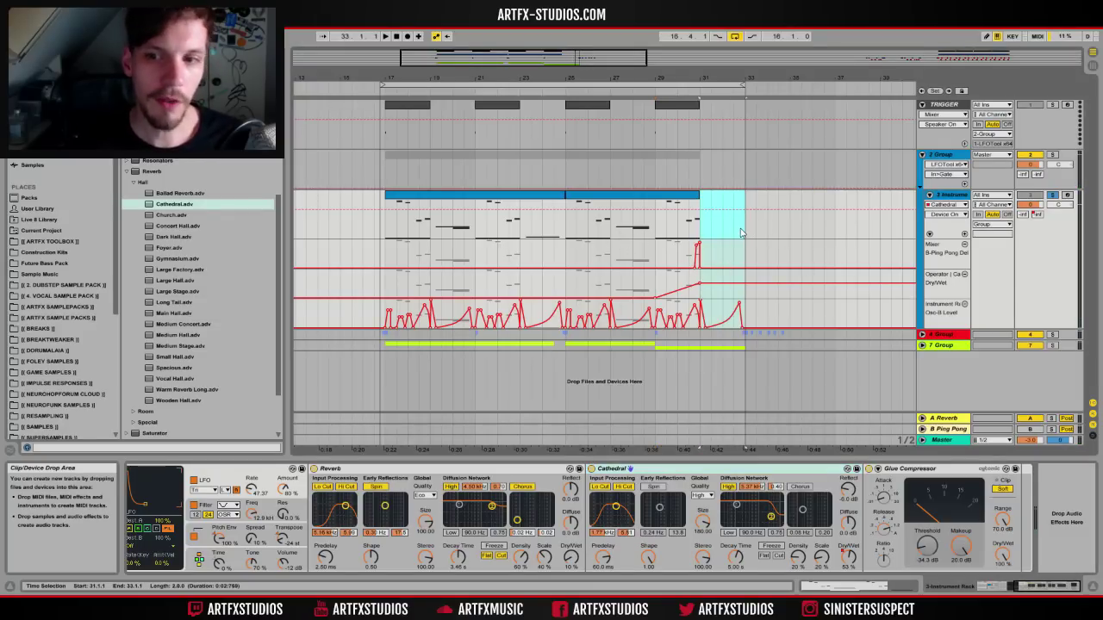
drag(649, 237, 699, 234)
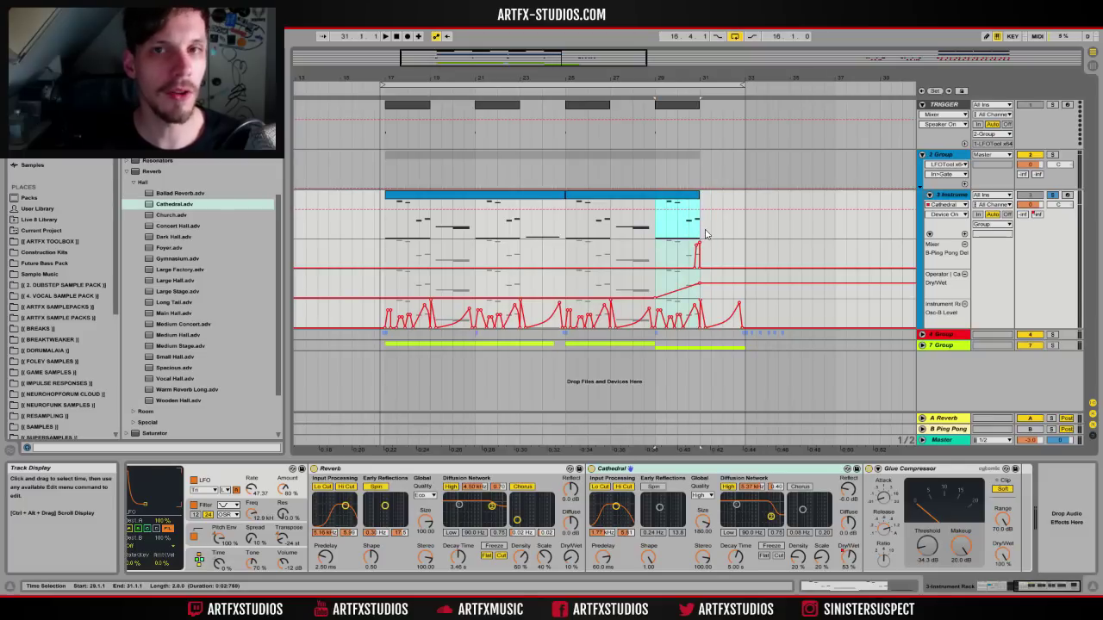
click(745, 233)
click(386, 233)
mouse_move(391, 224)
mouse_down()
mouse_move(429, 234)
mouse_move(407, 237)
mouse_up()
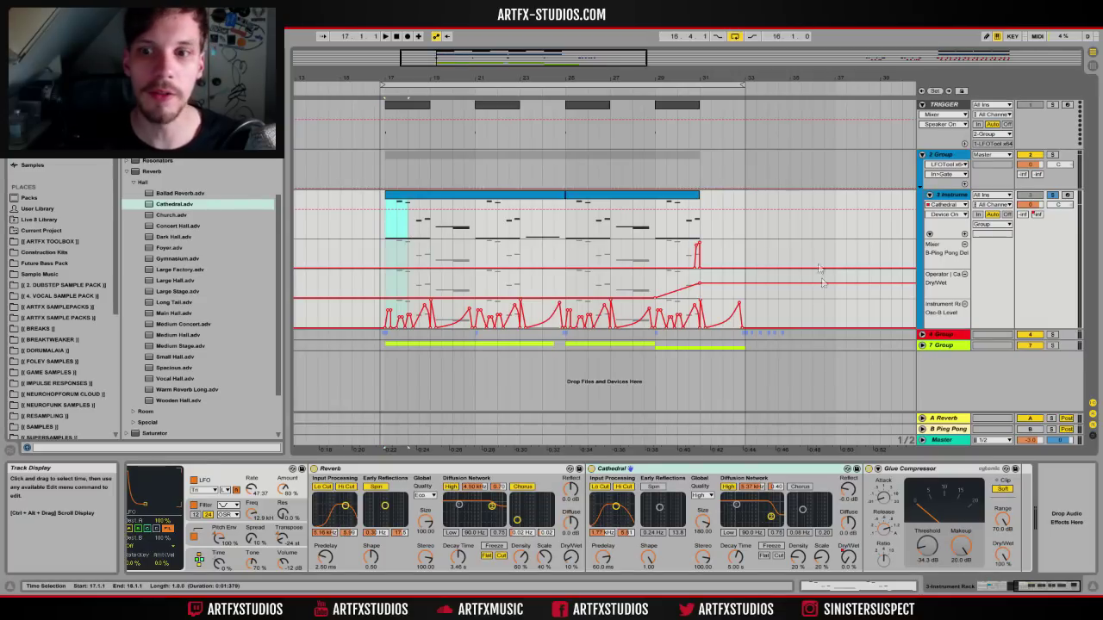
drag(711, 237, 753, 238)
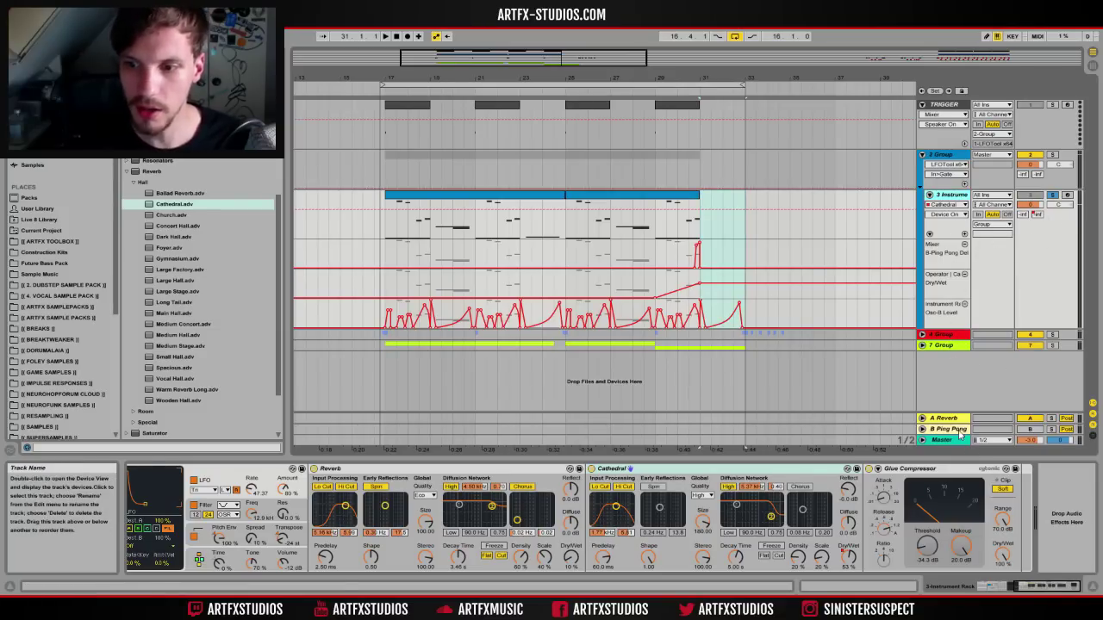
Unmute the B Ping Pong return track and inspect the Glue Compressor after its delay
click(1031, 430)
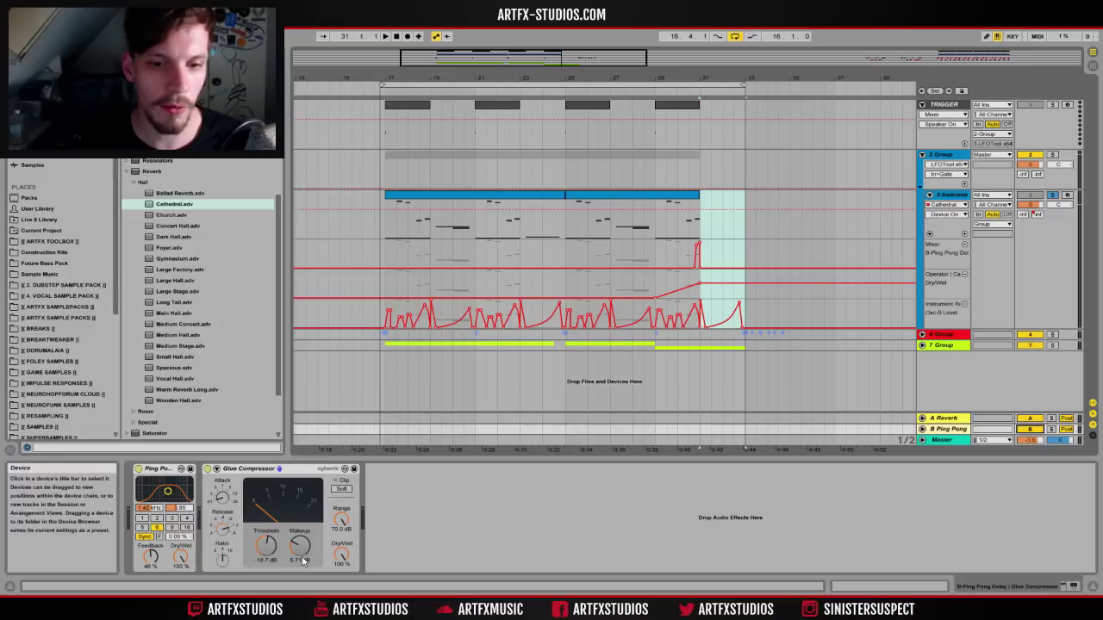
click(297, 469)
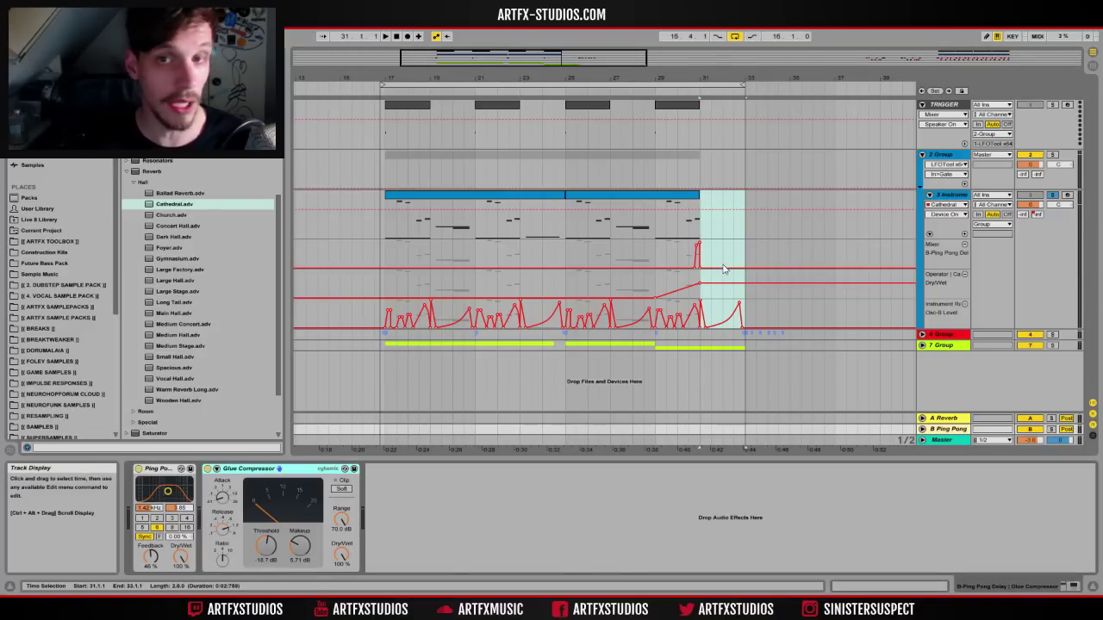
Examine the bass track's Ping Pong send automation from 30.4.1 to 31.1.1
click(705, 202)
key(plus)
key(plus)
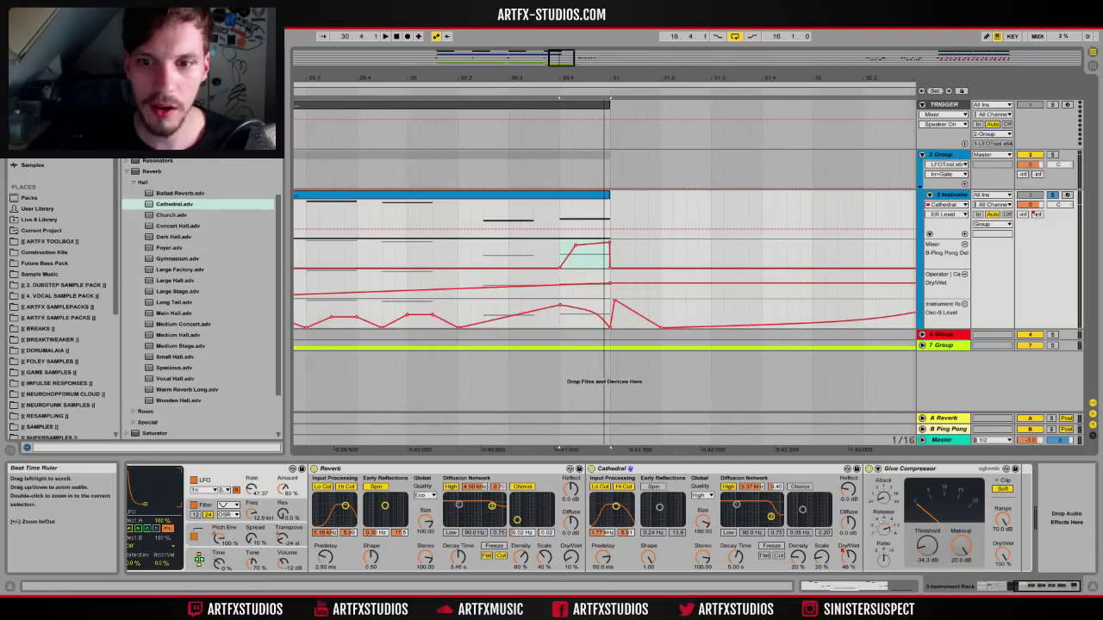
drag(565, 246, 610, 252)
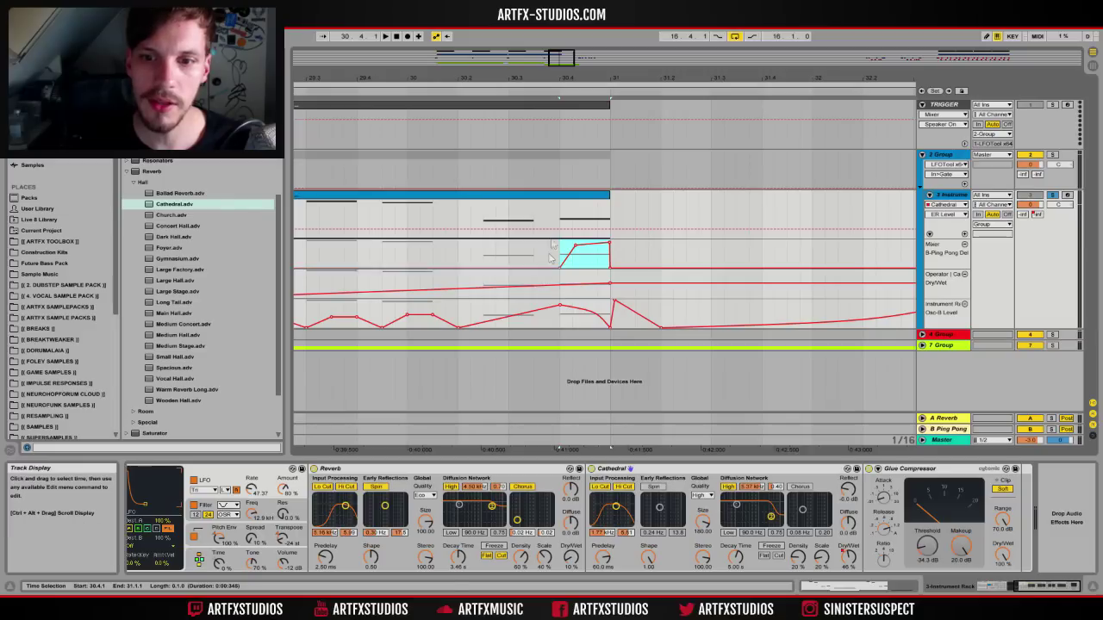
key(minus)
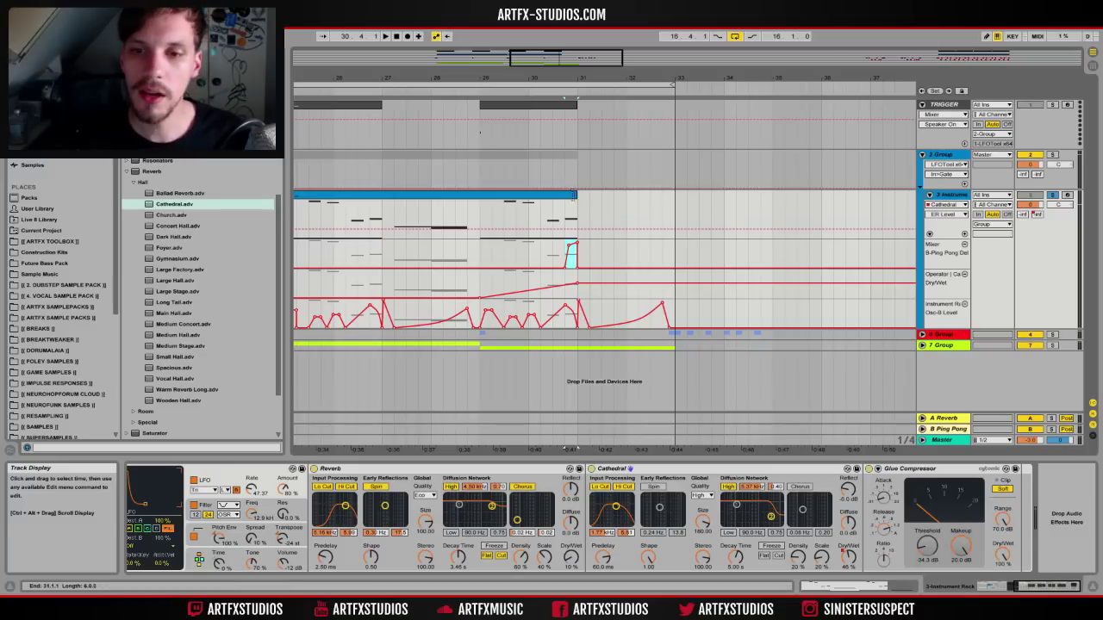
Highlight the bass gap from bar 31 to 33 and audition the transition into it from bars 30 and 29
drag(579, 211, 674, 212)
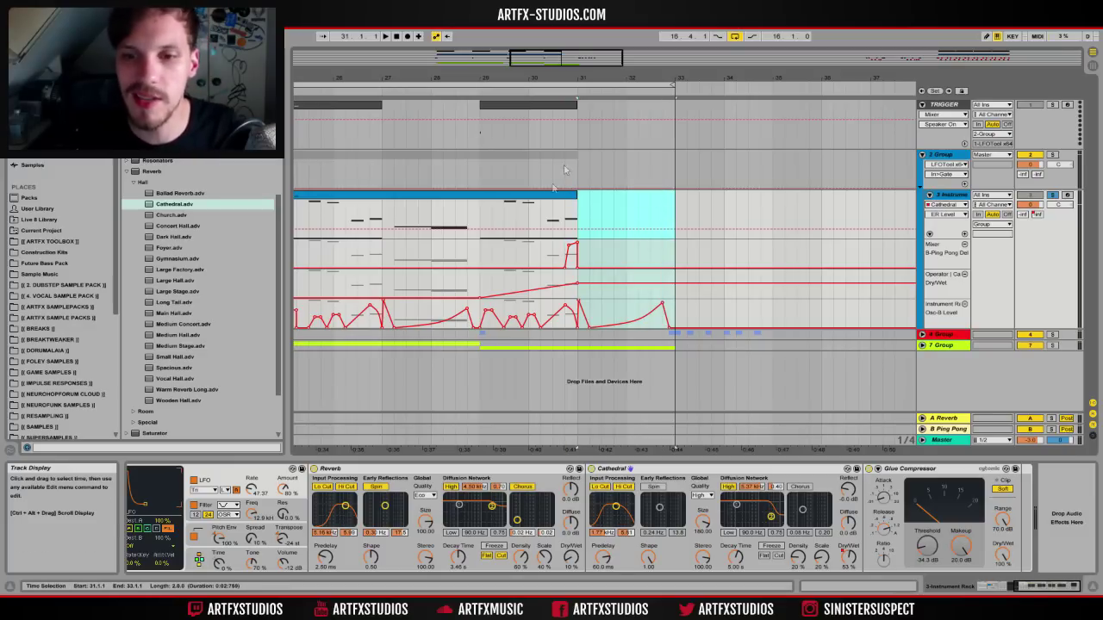
key(minus)
click(573, 209)
key(space)
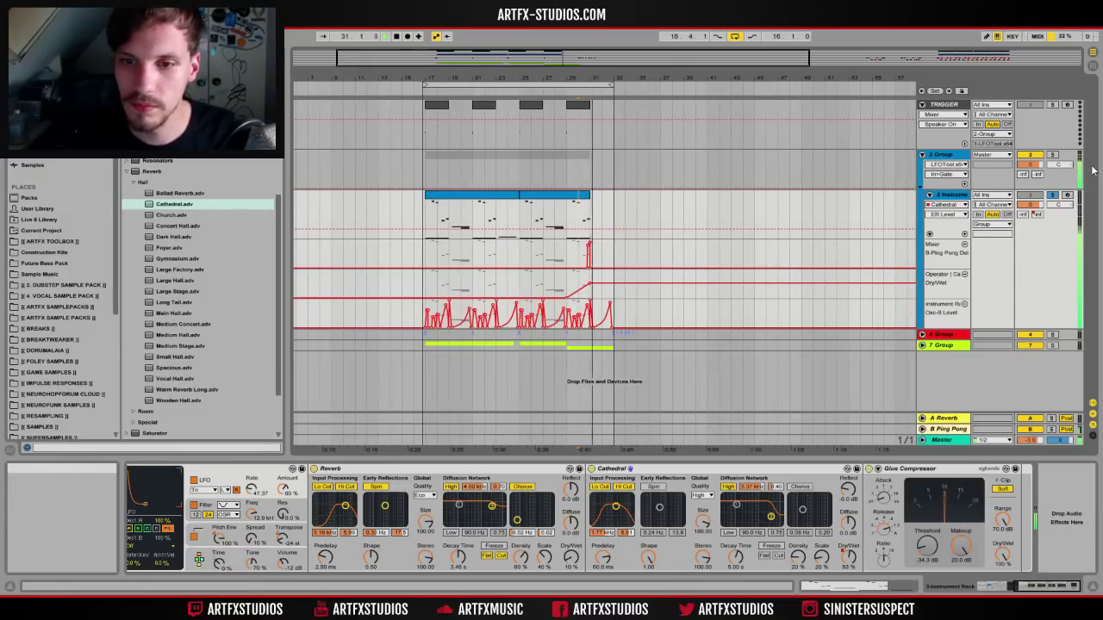
key(space)
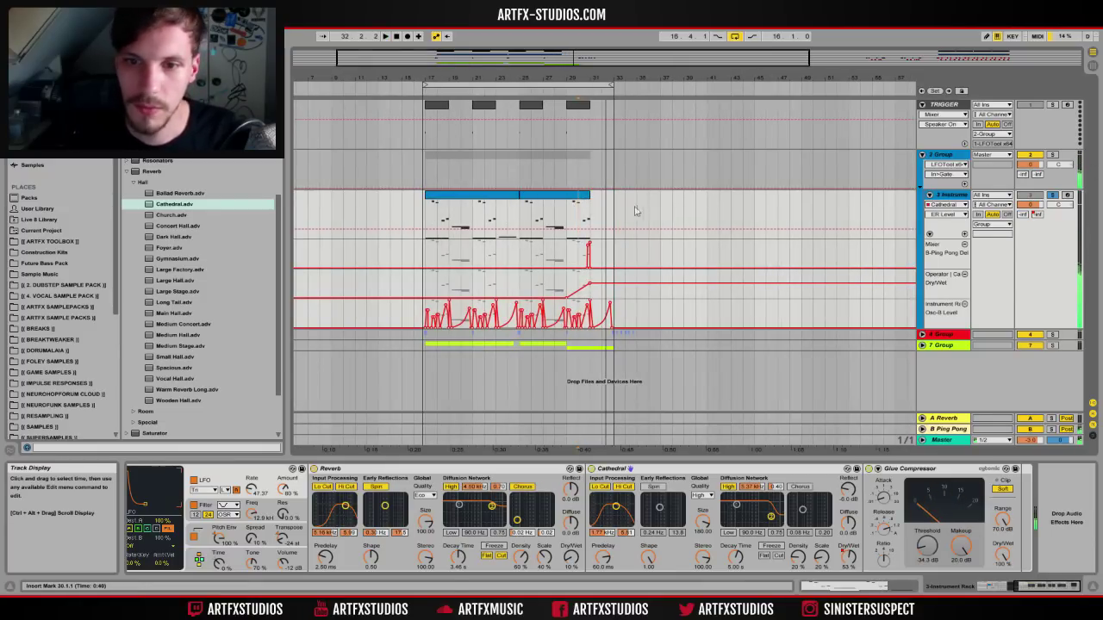
click(569, 211)
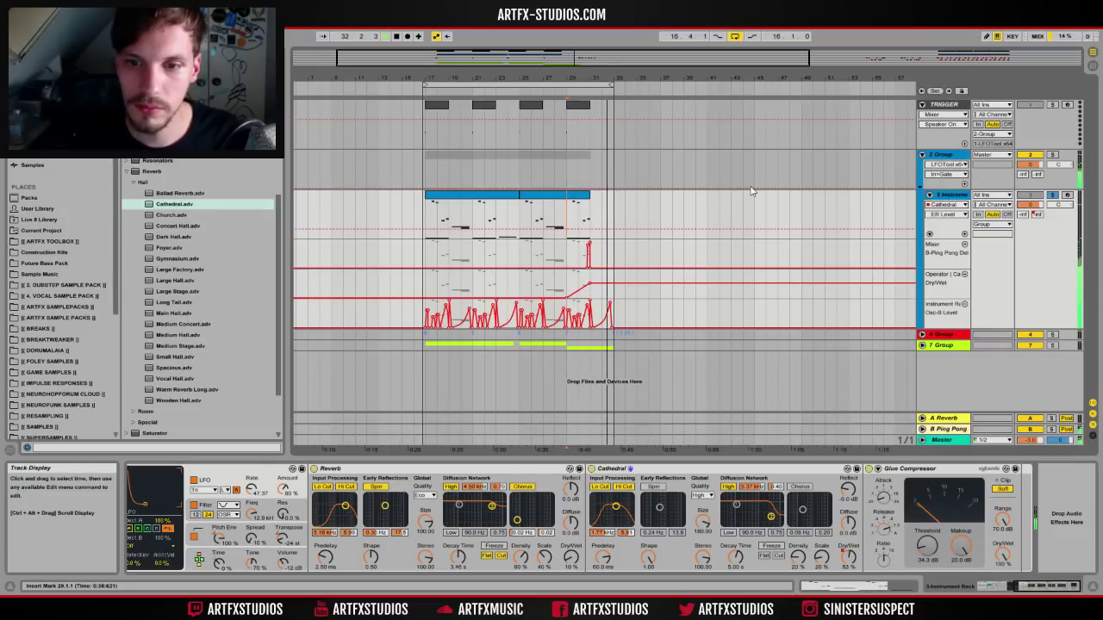
key(space)
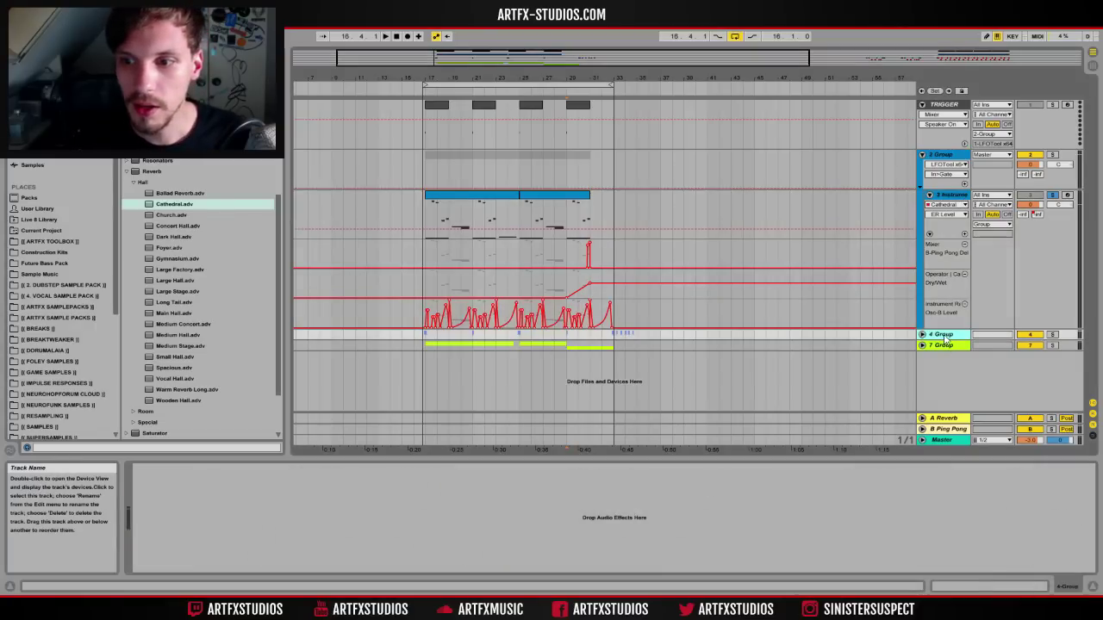
Look inside 4 Group and 7 Group, highlighting the VEC4 Sweeps clip from bar 29 to 33, and fold both groups again
click(943, 334)
click(923, 334)
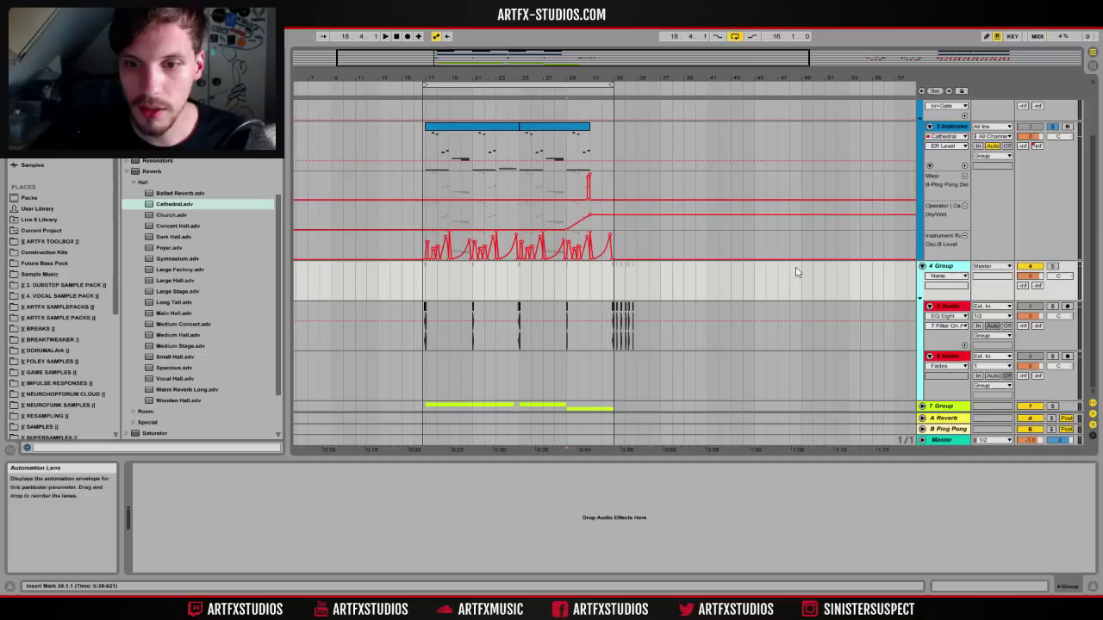
click(923, 266)
click(923, 346)
scroll(927, 353, down, 5)
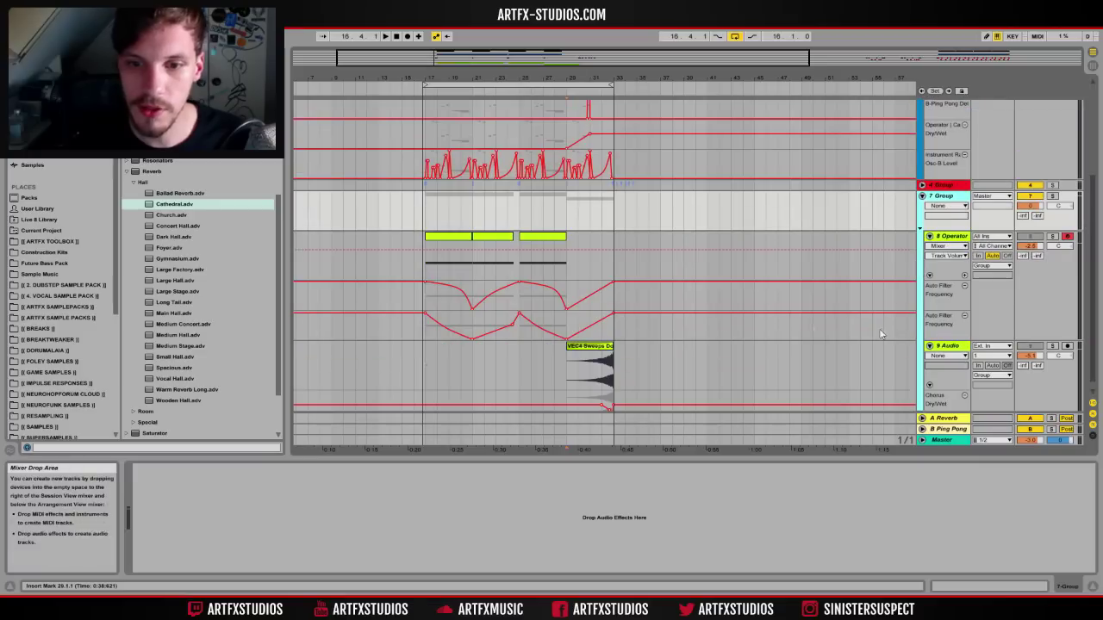
click(591, 339)
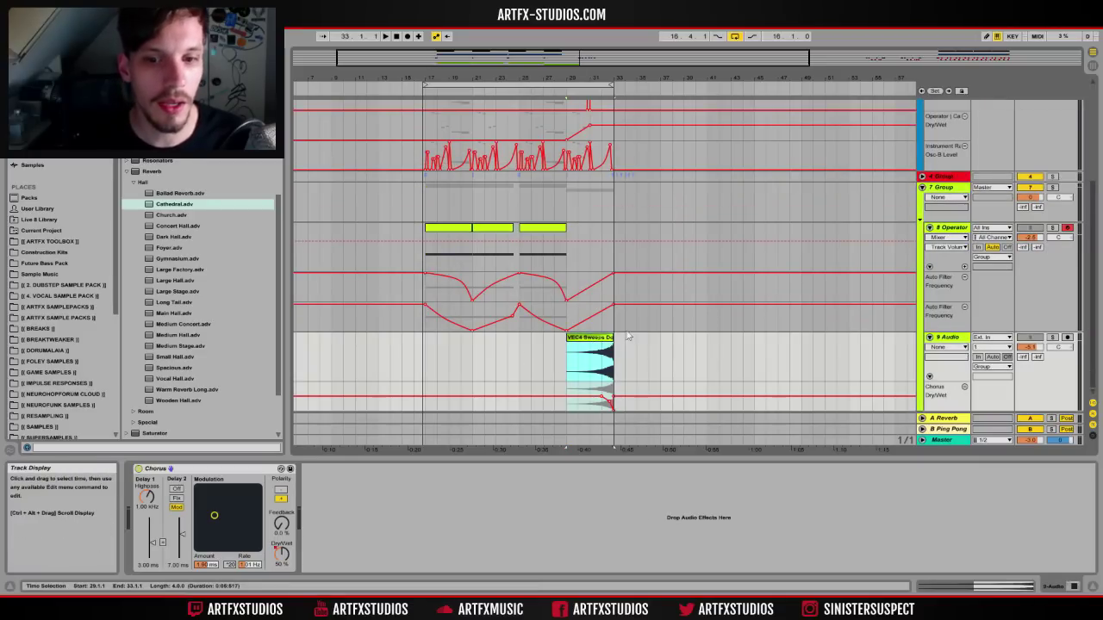
click(922, 188)
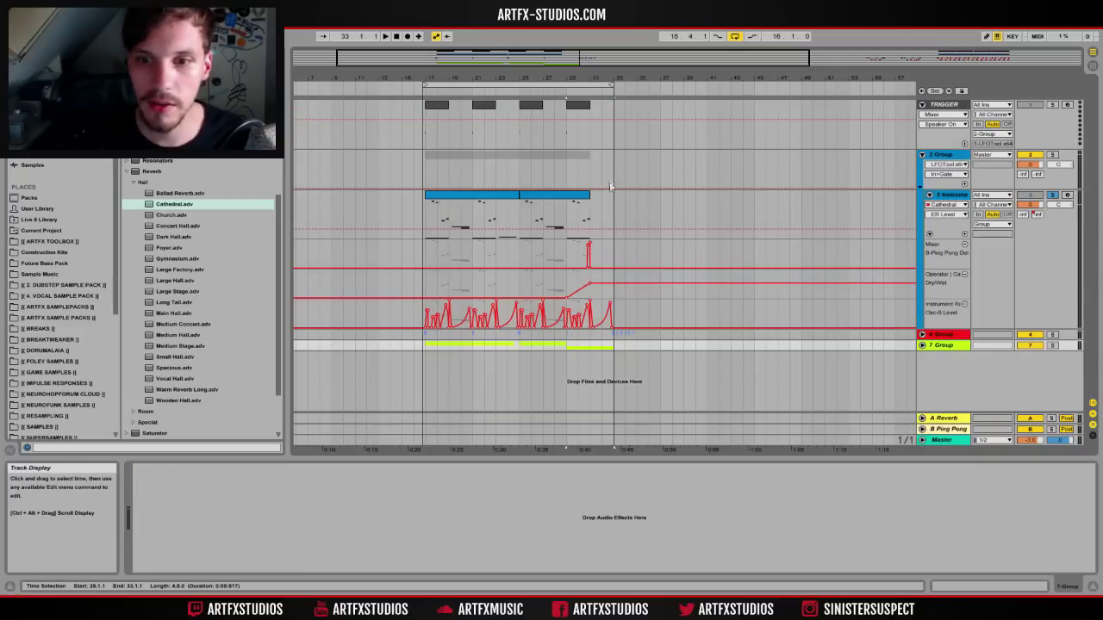
Highlight the first TRIGGER clip from bar 17 to 19 and the first bass clip up to bar 25, and review the bass device chain
click(567, 120)
click(437, 111)
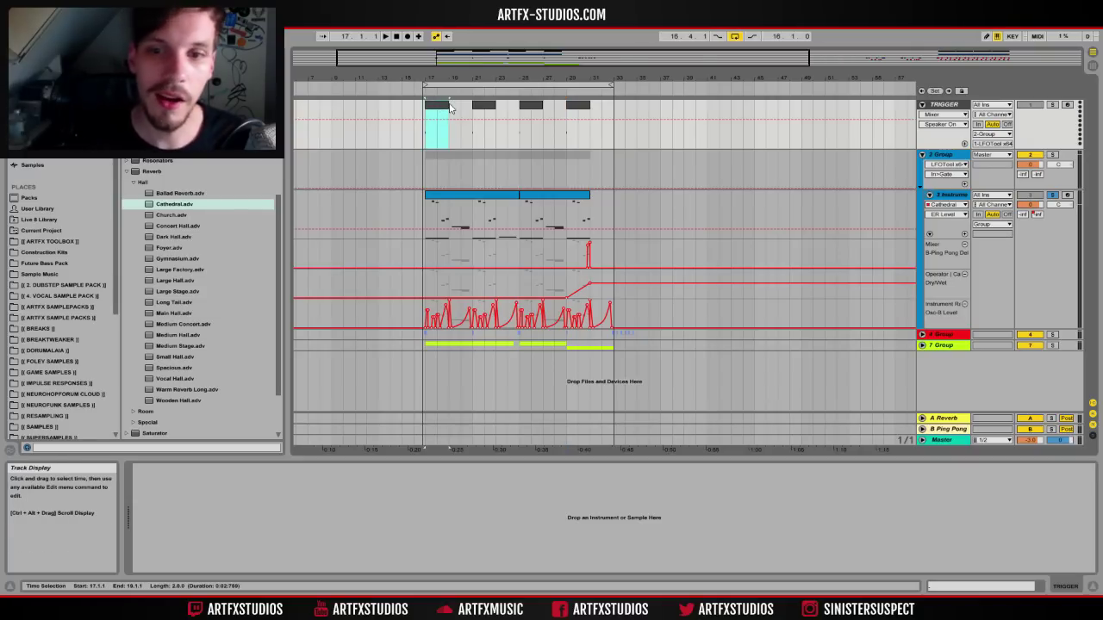
click(436, 200)
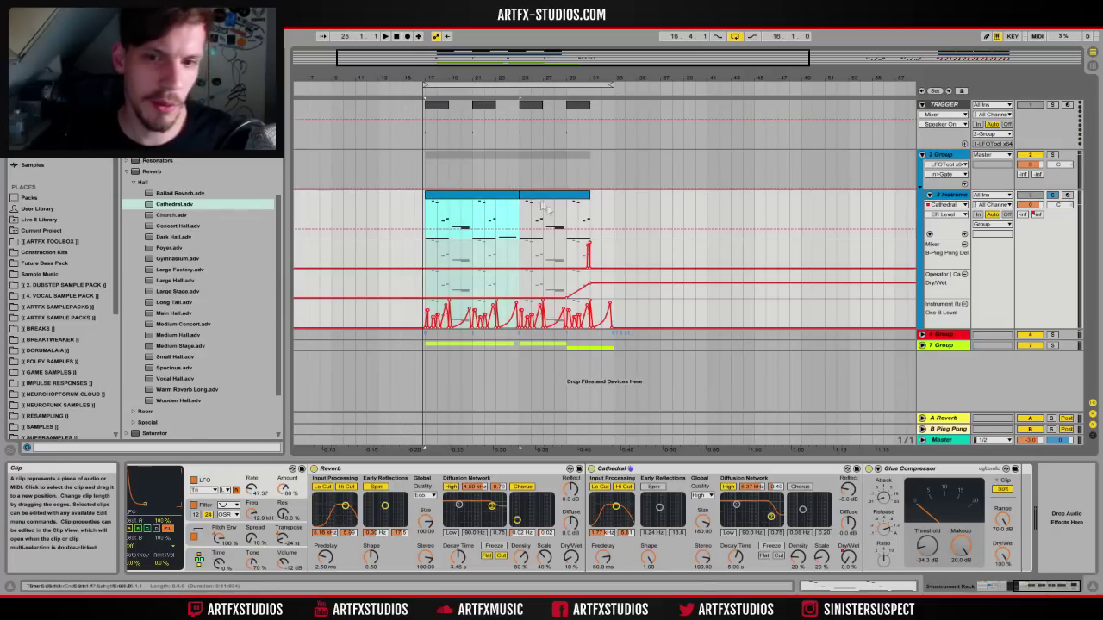
mouse_move(1012, 588)
mouse_down()
mouse_move(962, 584)
mouse_move(1026, 586)
mouse_up()
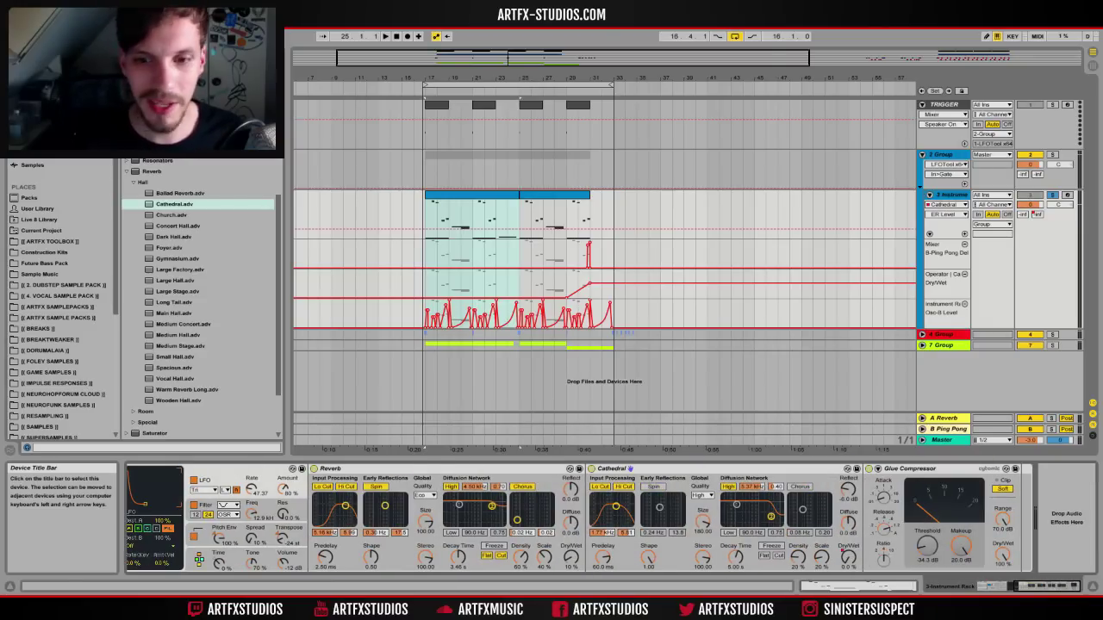